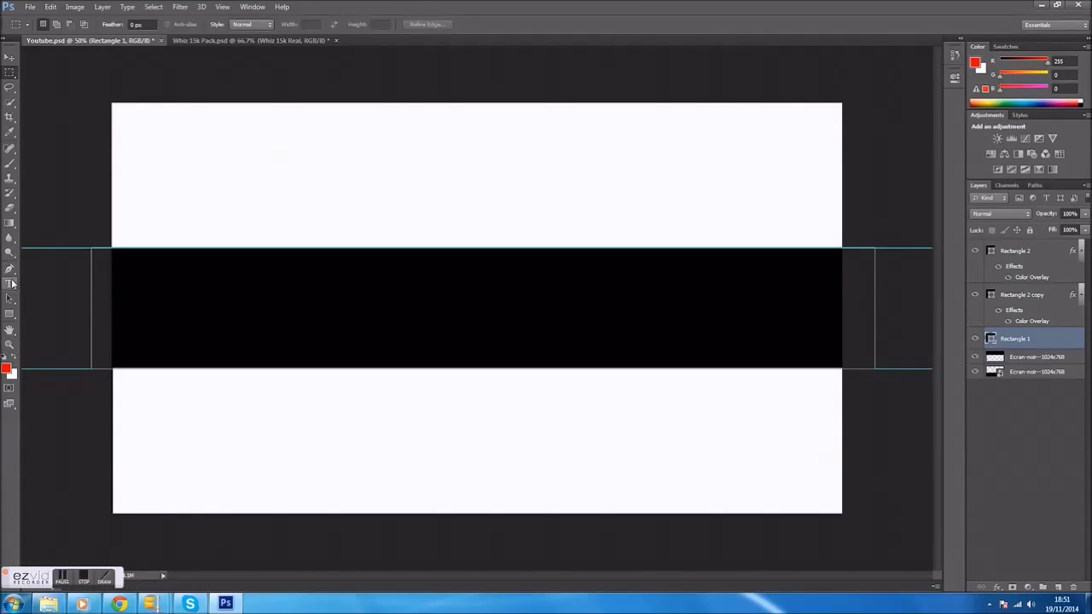
Add a red bold Myriad Pro 100 pt 'How To' text layer at the top of the layer stack.
{"action": "left_click", "coordinate": [9, 284]}
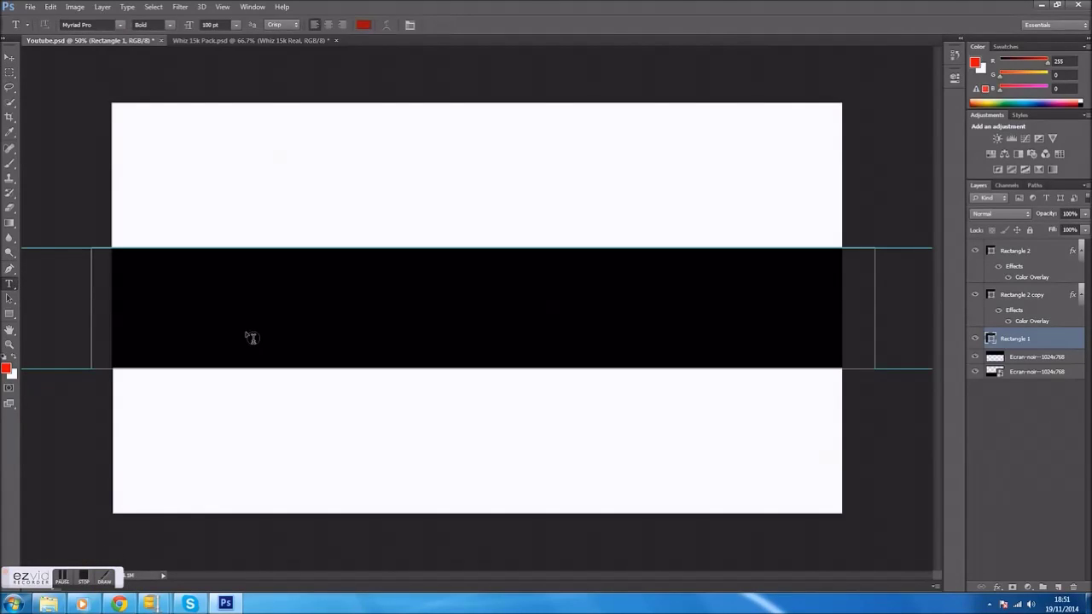
{"action": "left_click", "coordinate": [274, 205]}
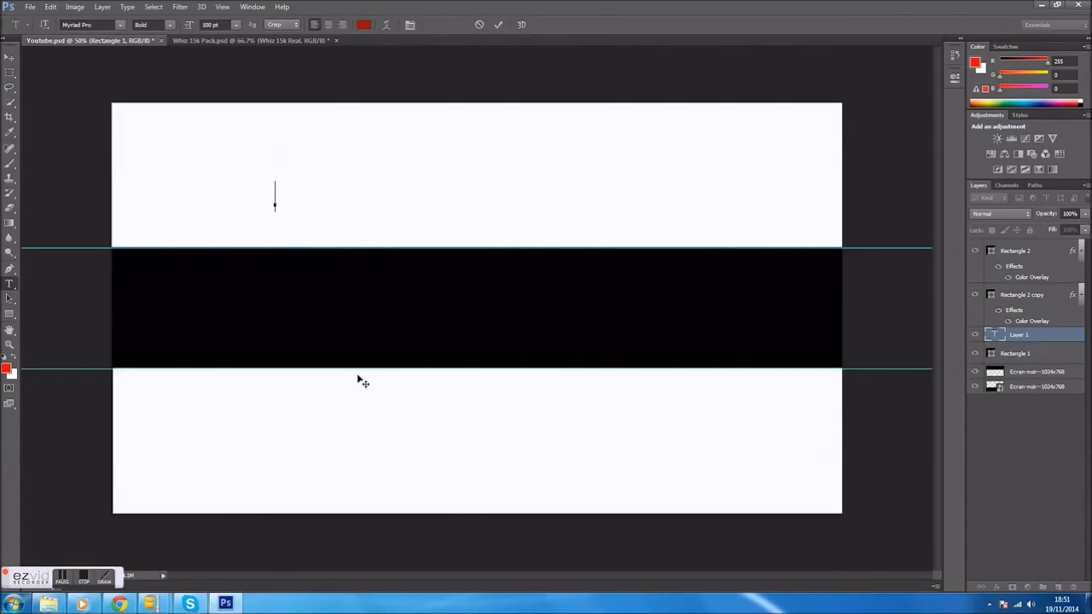
{"action": "type", "text": "__"}
{"action": "type", "text": "__"}
{"action": "left_click", "coordinate": [1030, 341]}
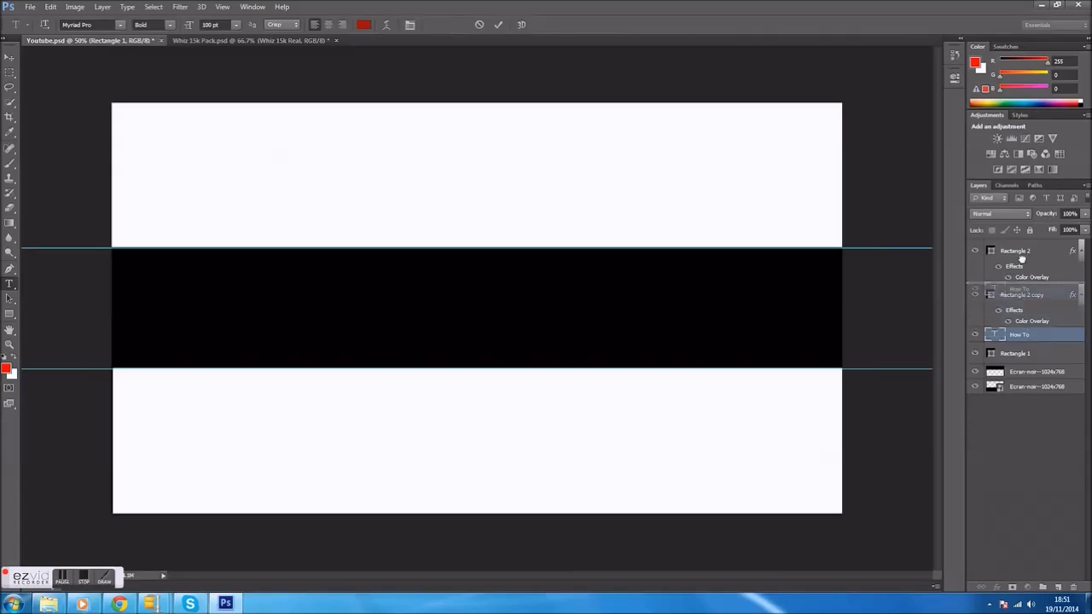
{"action": "left_click_drag", "start_coordinate": [1034, 335], "coordinate": [1024, 242]}
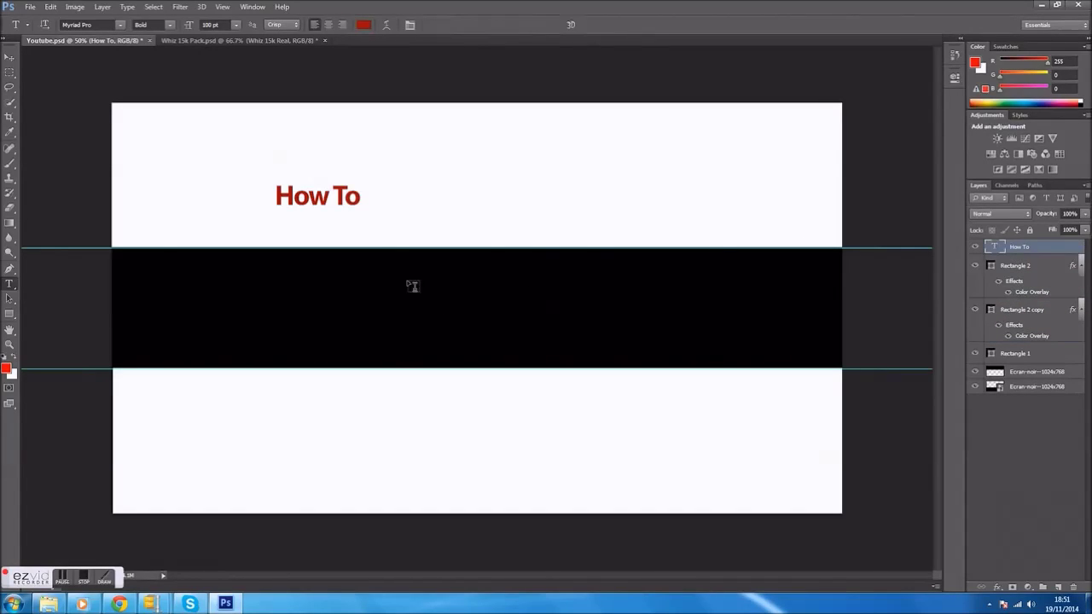
Clear the old 'How To' title text.
{"action": "left_click", "coordinate": [349, 198]}
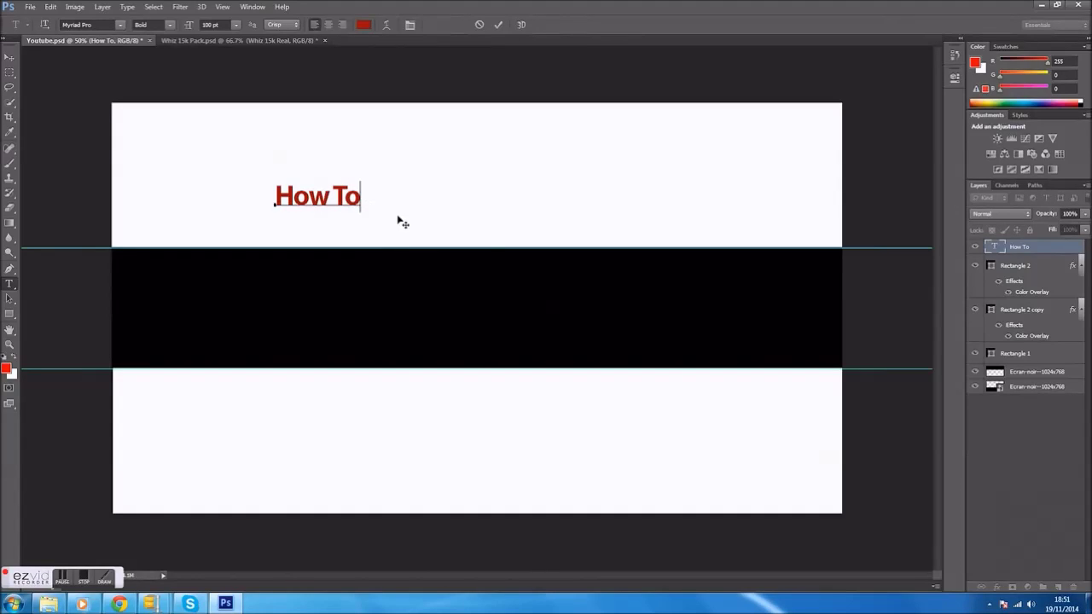
{"action": "key", "text": "BackSpace"}
{"action": "key", "text": "BackSpace"}
{"action": "key", "text": "BackSpace"}
{"action": "type", "text": "Spe"}
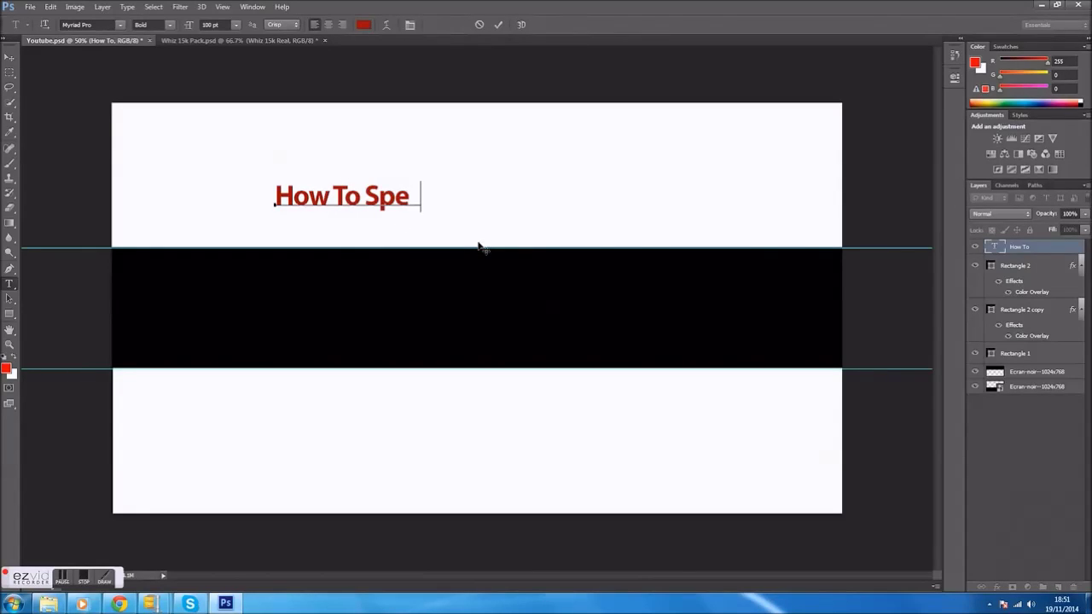
{"action": "type", "text": "ci"}
{"action": "key", "text": "BackSpace"}
{"action": "key", "text": "Left"}
{"action": "key", "text": "Left"}
{"action": "key", "text": "Left"}
{"action": "key", "text": "Delete"}
{"action": "key", "text": "Delete"}
{"action": "key", "text": "Delete"}
{"action": "key", "text": "Left"}
{"action": "key", "text": "Left"}
{"action": "key", "text": "Left"}
{"action": "key", "text": "Delete"}
{"action": "key", "text": "Delete"}
{"action": "key", "text": "Delete"}
Type 'HOW TO DO SPEACIAL EFECTS TO YOUR TEXT' and drag it onto the black band.
{"action": "type", "text": "H"}
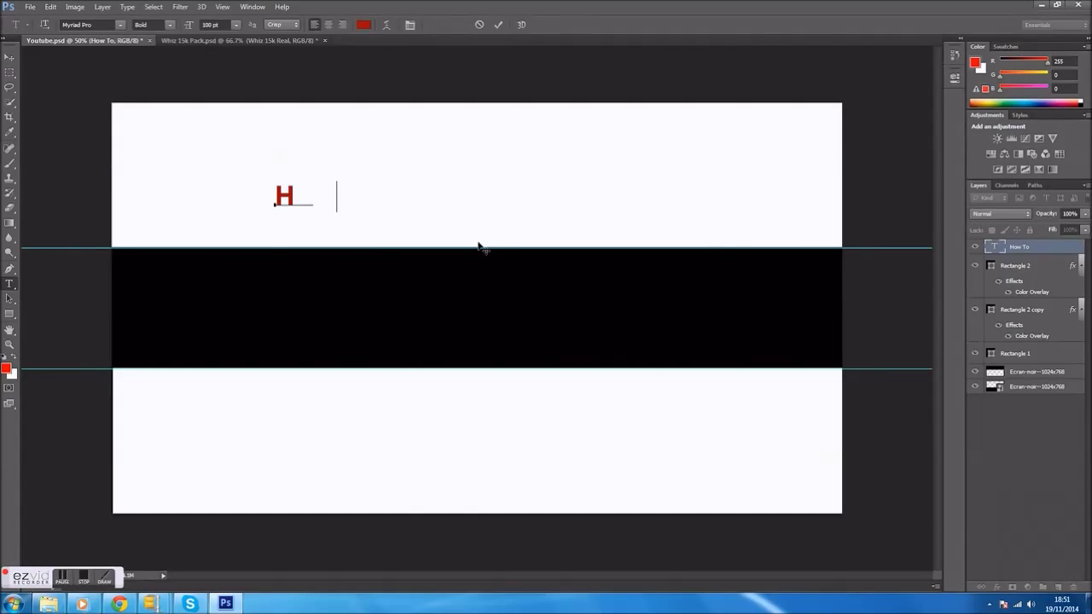
{"action": "type", "text": "OW TO DO SPE"}
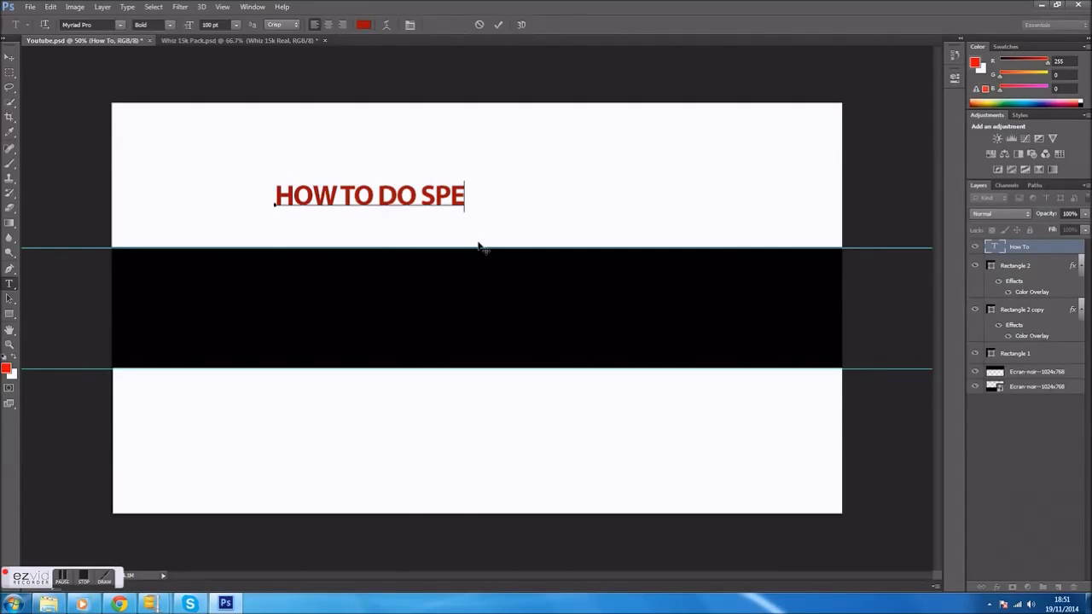
{"action": "type", "text": "AK"}
{"action": "key", "text": "BackSpace"}
{"action": "type", "text": "CIAL"}
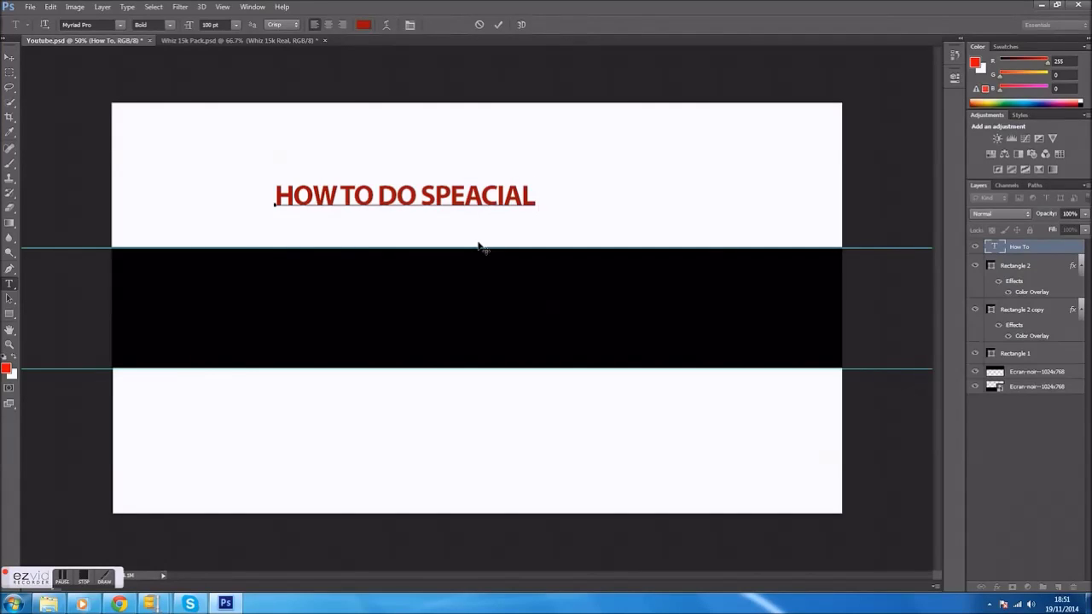
{"action": "type", "text": " E"}
{"action": "type", "text": "FFECTS "}
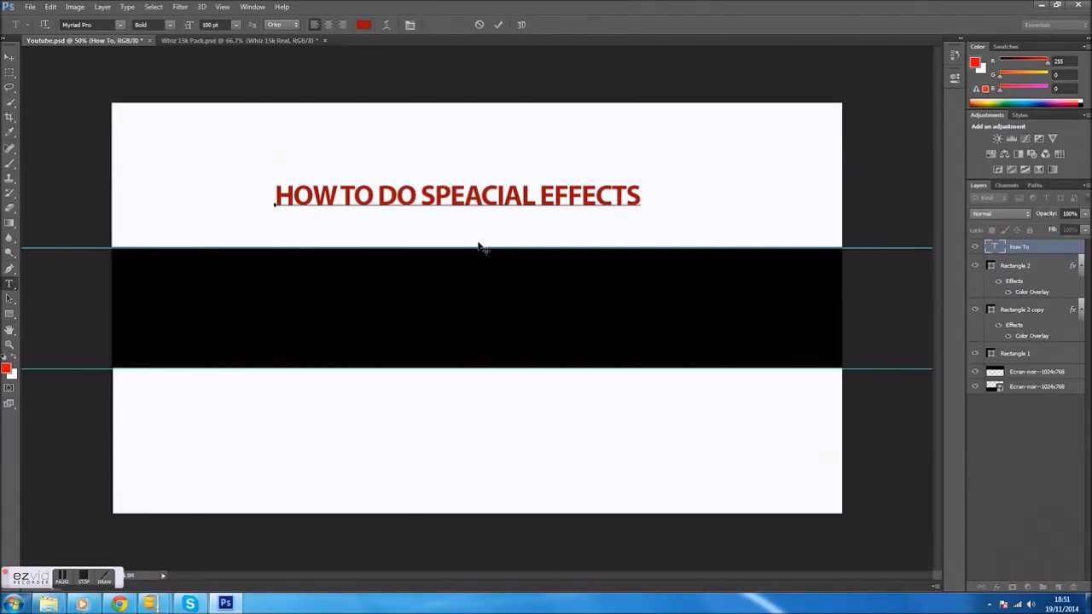
{"action": "type", "text": "TO YO"}
{"action": "type", "text": "UR TE"}
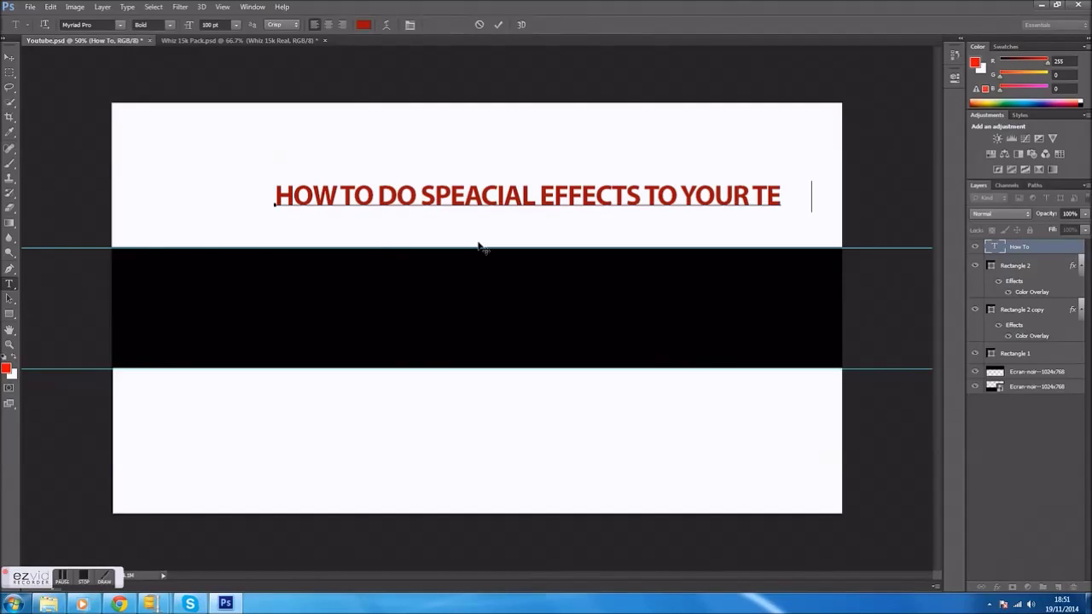
{"action": "type", "text": "XT"}
{"action": "left_click", "coordinate": [554, 196]}
{"action": "key", "text": "Delete"}
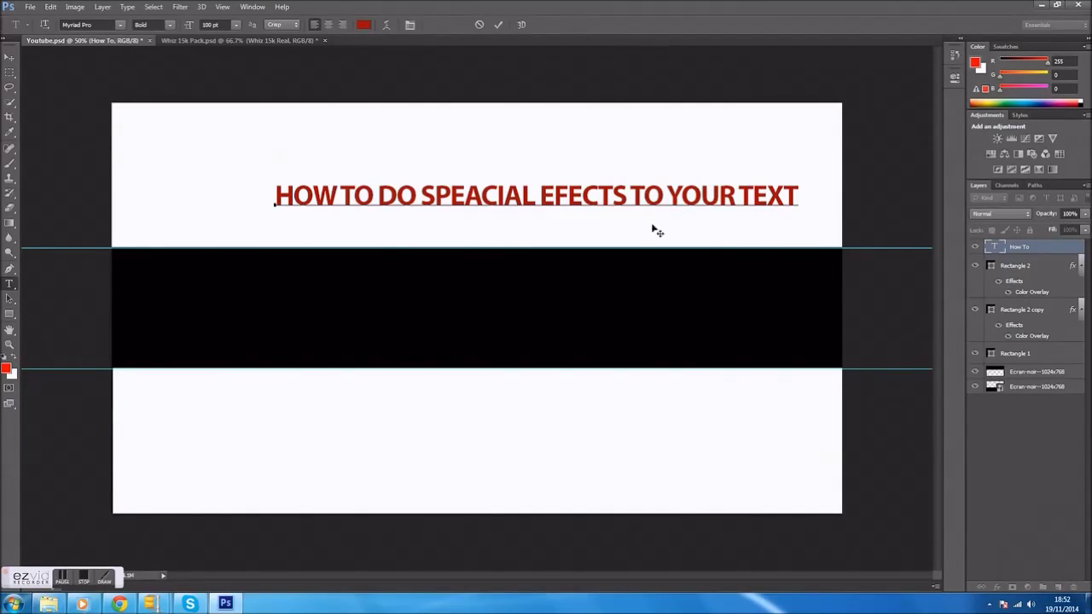
{"action": "left_click_drag", "start_coordinate": [659, 242], "coordinate": [645, 321]}
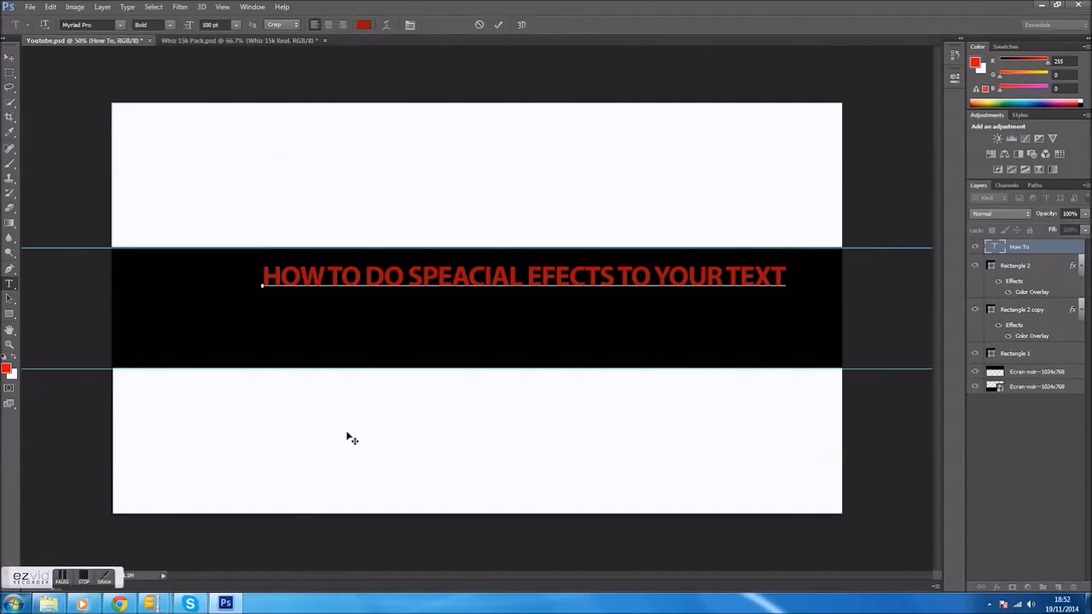
Search YouTube in Chrome for 'EFECTS', then return to the Photoshop document.
{"action": "left_click", "coordinate": [191, 603]}
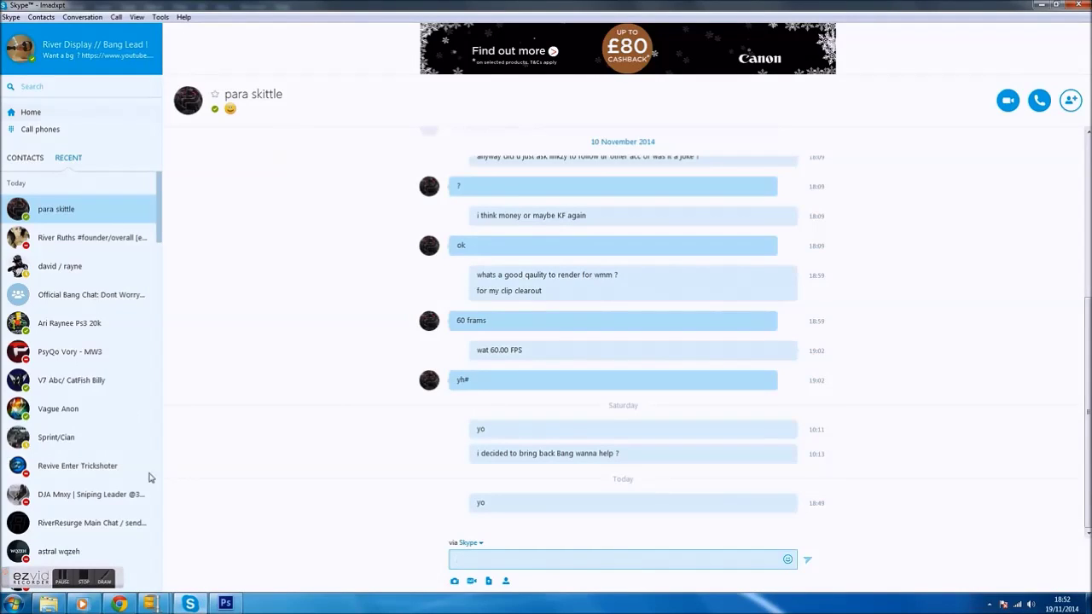
{"action": "left_click", "coordinate": [119, 603]}
{"action": "left_click_drag", "start_coordinate": [209, 42], "coordinate": [68, 37]}
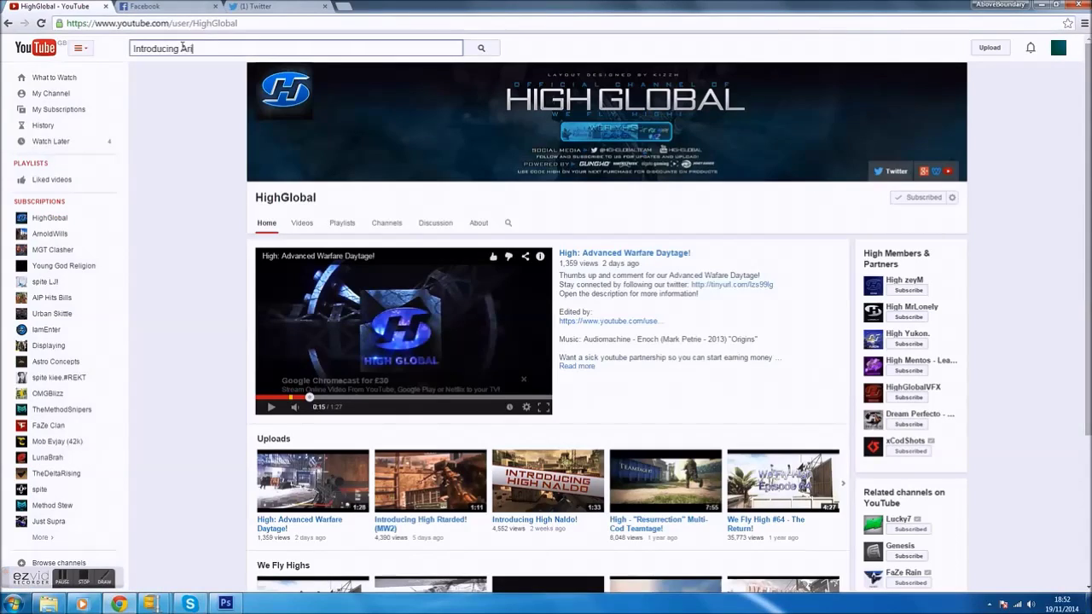
{"action": "type", "text": "EFECTS"}
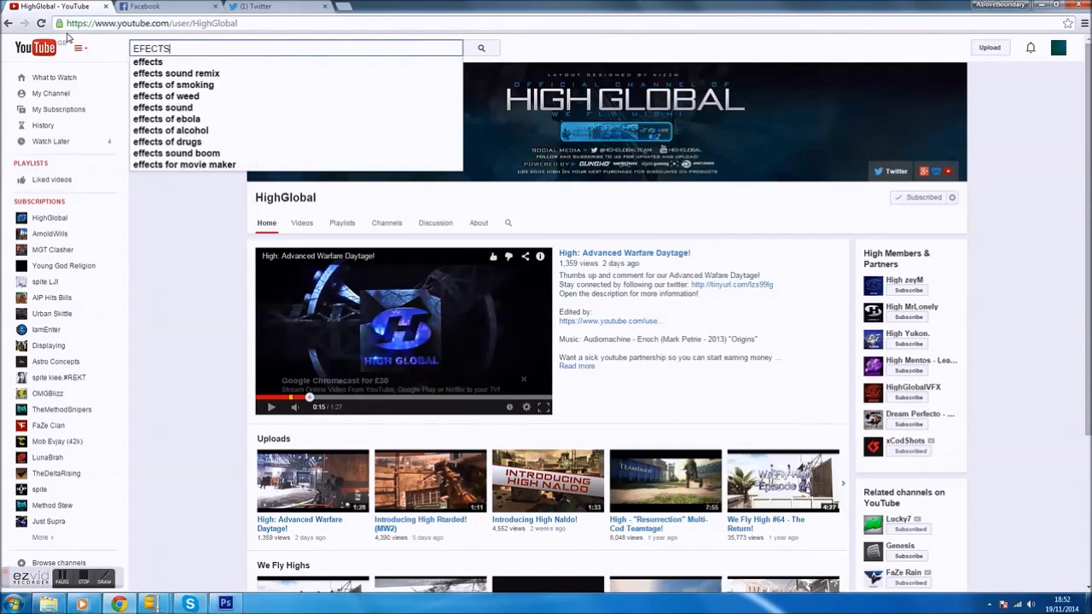
{"action": "key", "text": "Return"}
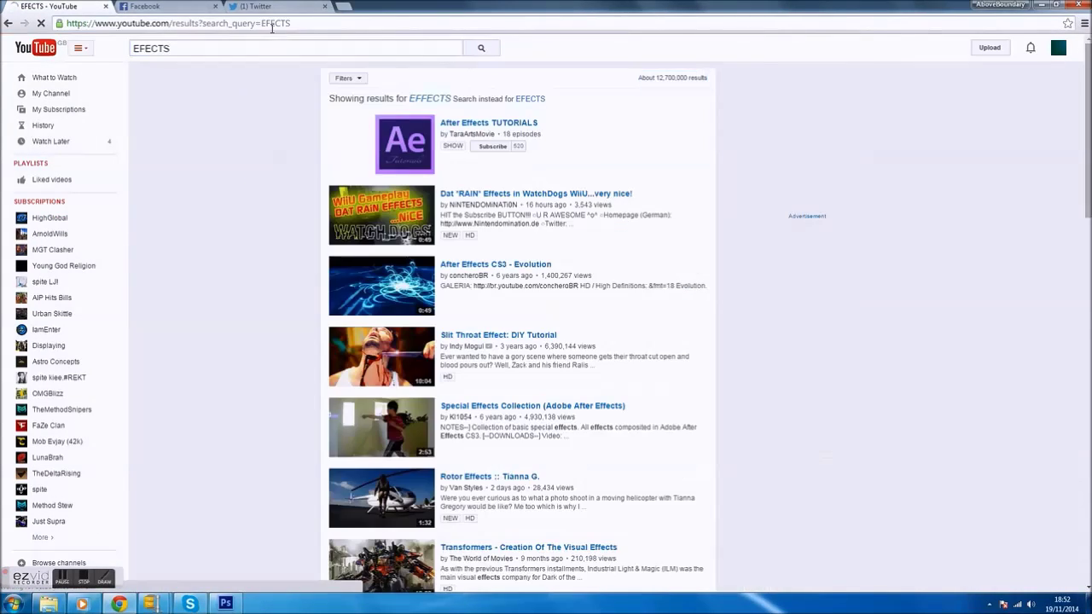
{"action": "left_click", "coordinate": [189, 604]}
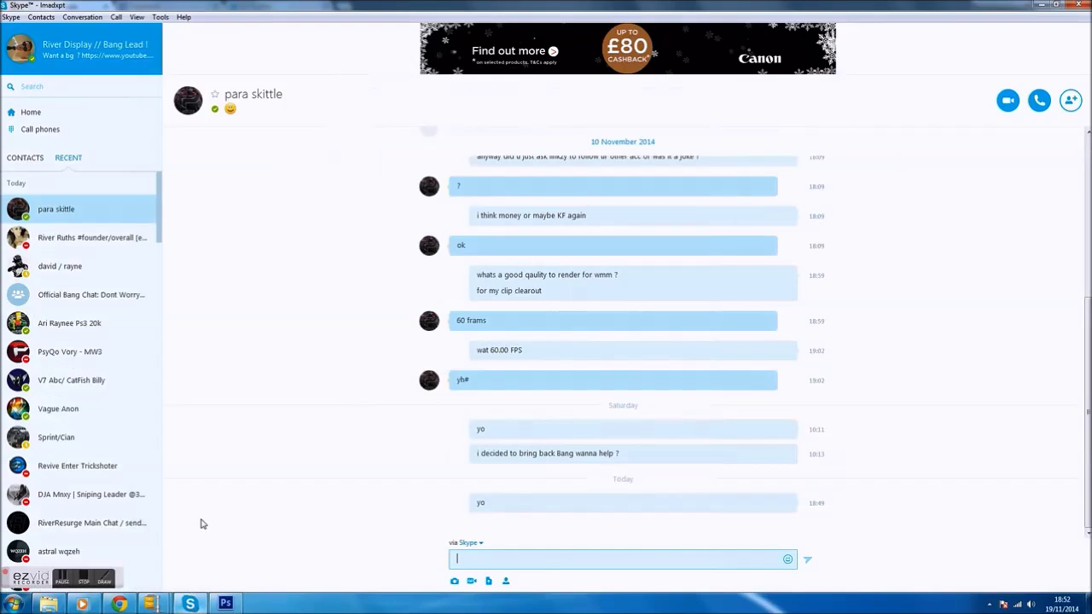
{"action": "left_click", "coordinate": [225, 604]}
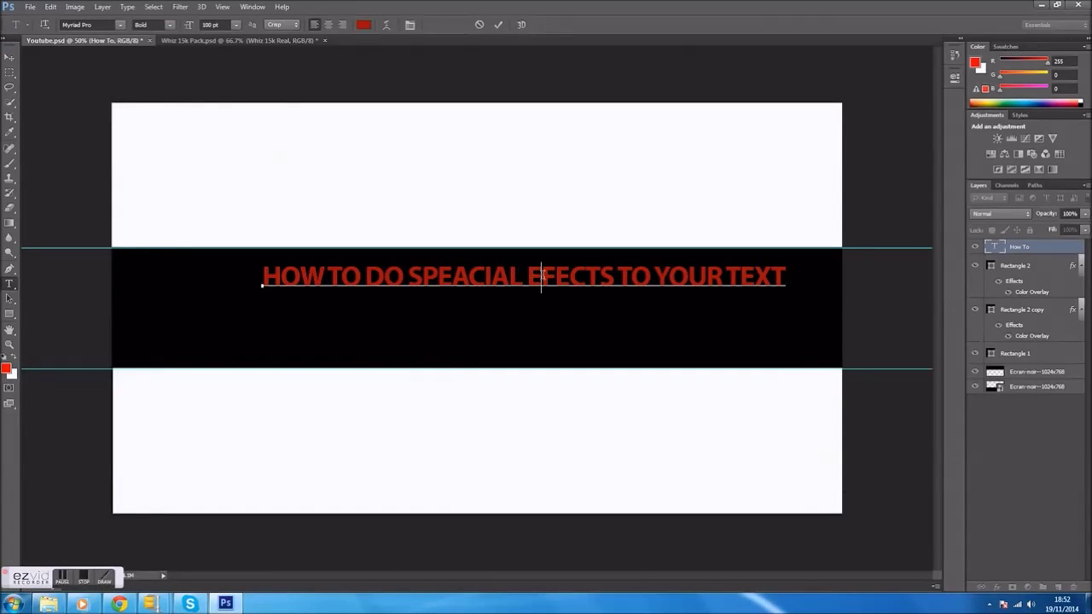
Add the missing F to spell 'EFFECTS', centre the title on the band, and commit it.
{"action": "left_click", "coordinate": [550, 274]}
{"action": "type", "text": "F"}
{"action": "left_click_drag", "start_coordinate": [543, 349], "coordinate": [529, 350]}
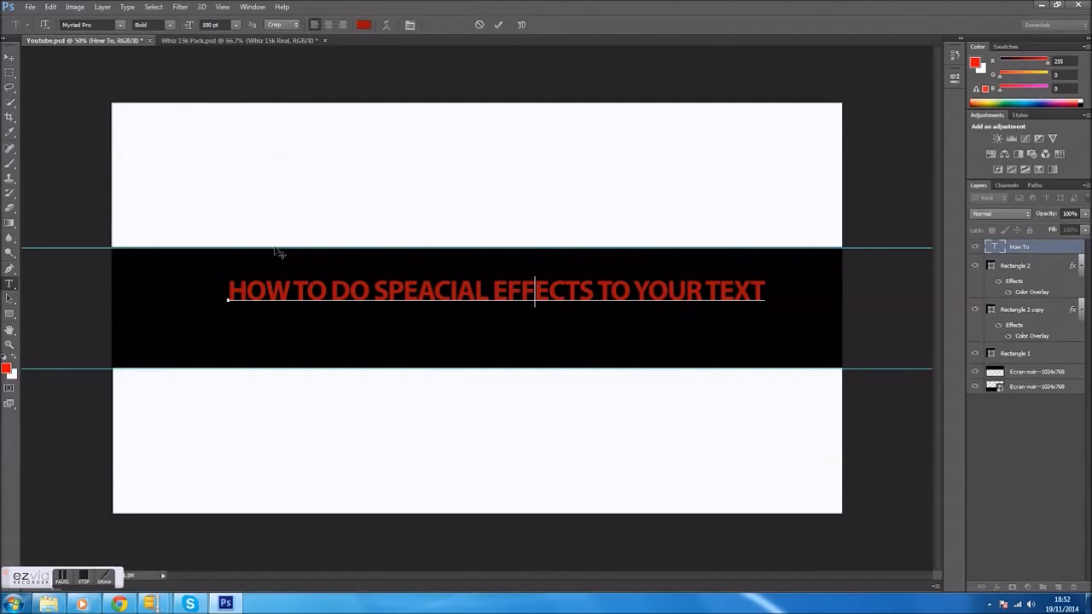
{"action": "left_click", "coordinate": [10, 73]}
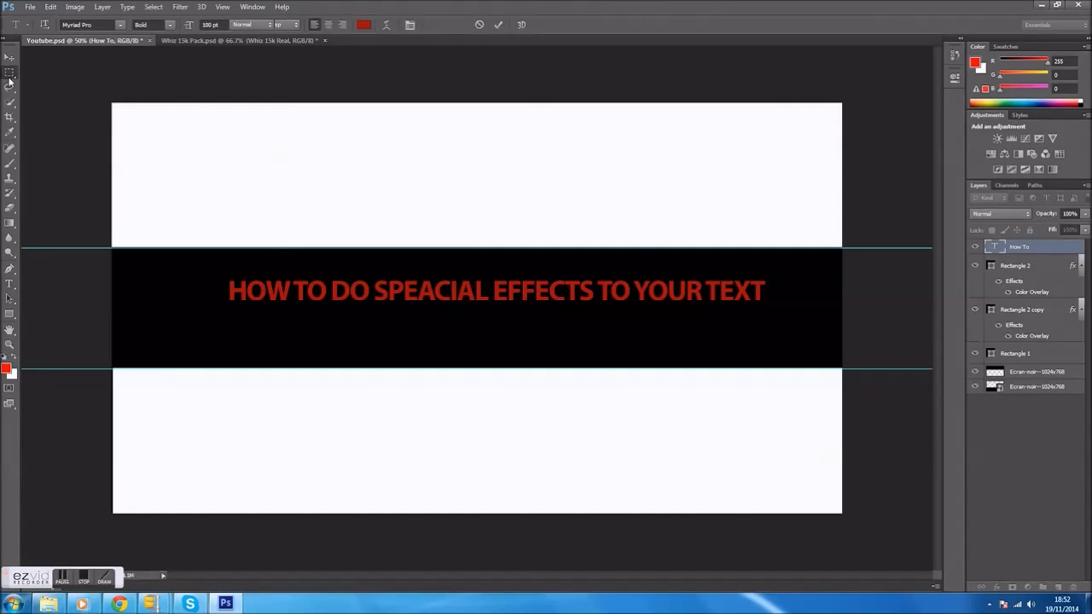
{"action": "double_click", "coordinate": [1073, 248]}
{"action": "key", "text": "Return"}
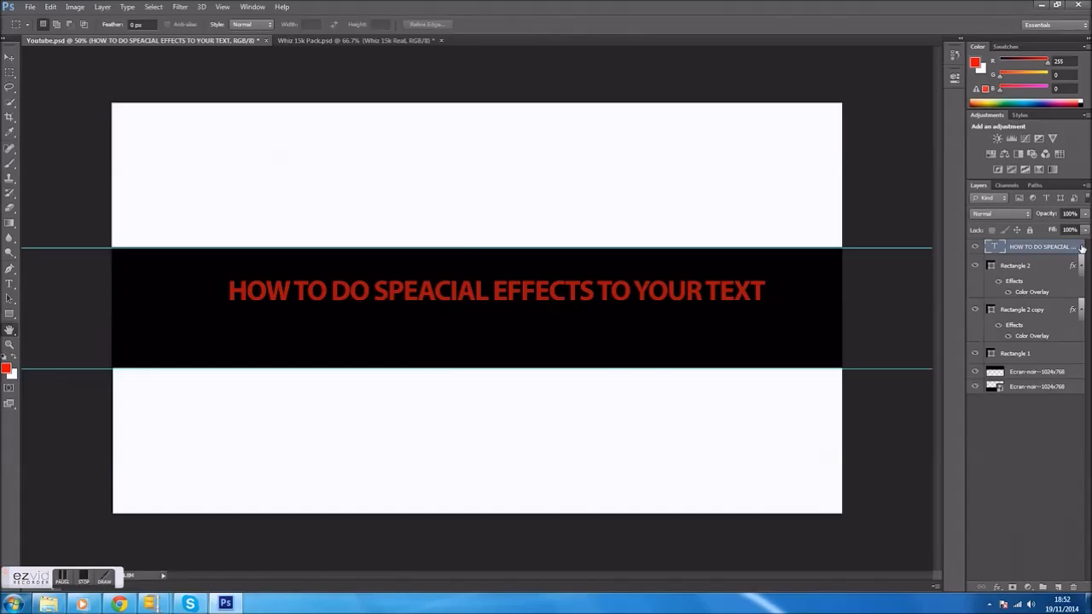
Add a Drop Shadow: 23% opacity, 79 px distance, 27% spread, 18 px size, 90° angle.
{"action": "double_click", "coordinate": [1081, 247]}
{"action": "mouse_move", "coordinate": [739, 294]}
{"action": "left_mouse_down"}
{"action": "mouse_move", "coordinate": [783, 210]}
{"action": "mouse_move", "coordinate": [795, 152]}
{"action": "mouse_move", "coordinate": [864, 202]}
{"action": "mouse_move", "coordinate": [713, 7]}
{"action": "mouse_move", "coordinate": [581, 316]}
{"action": "mouse_move", "coordinate": [680, 338]}
{"action": "mouse_move", "coordinate": [678, 323]}
{"action": "left_mouse_up"}
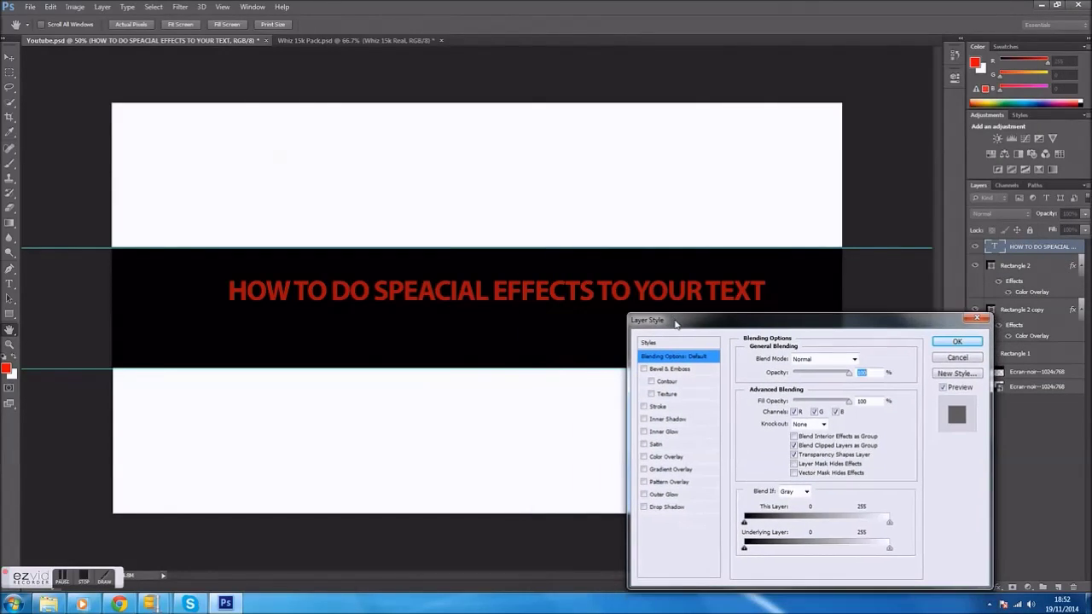
{"action": "left_click", "coordinate": [645, 510]}
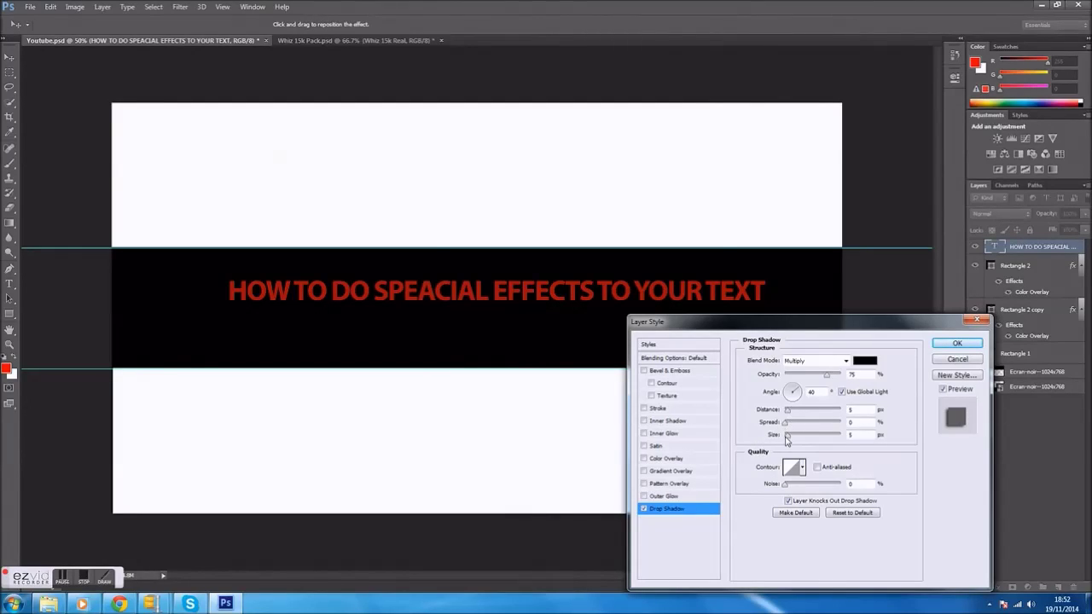
{"action": "left_click_drag", "start_coordinate": [788, 436], "coordinate": [784, 435]}
{"action": "left_click", "coordinate": [826, 379]}
{"action": "mouse_move", "coordinate": [824, 378]}
{"action": "left_mouse_down"}
{"action": "mouse_move", "coordinate": [795, 380]}
{"action": "mouse_move", "coordinate": [824, 412]}
{"action": "left_mouse_up"}
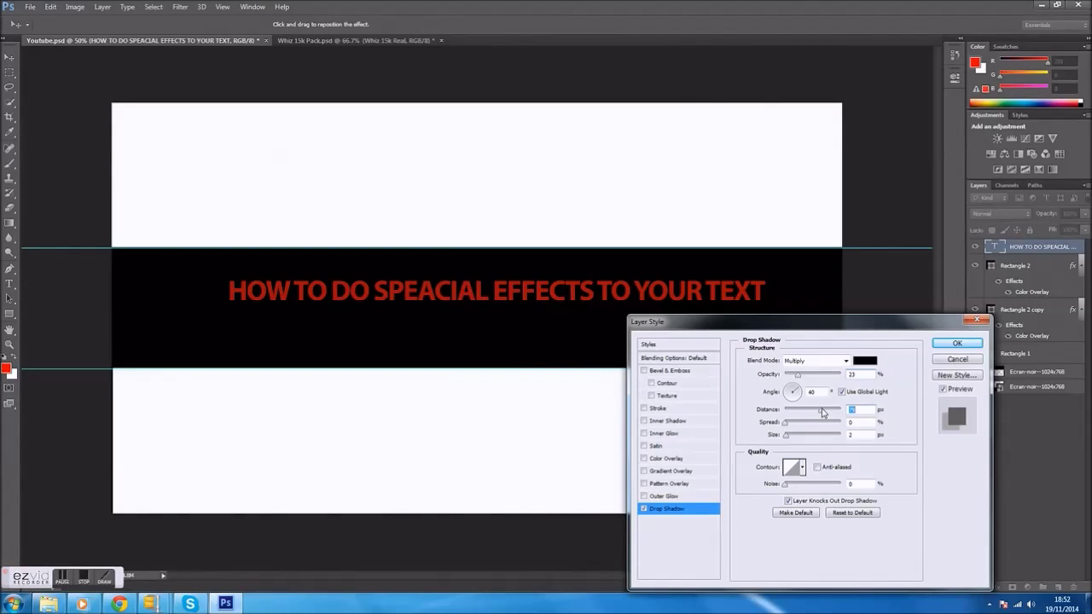
{"action": "left_click_drag", "start_coordinate": [787, 425], "coordinate": [792, 437]}
{"action": "left_click_drag", "start_coordinate": [821, 392], "coordinate": [797, 392]}
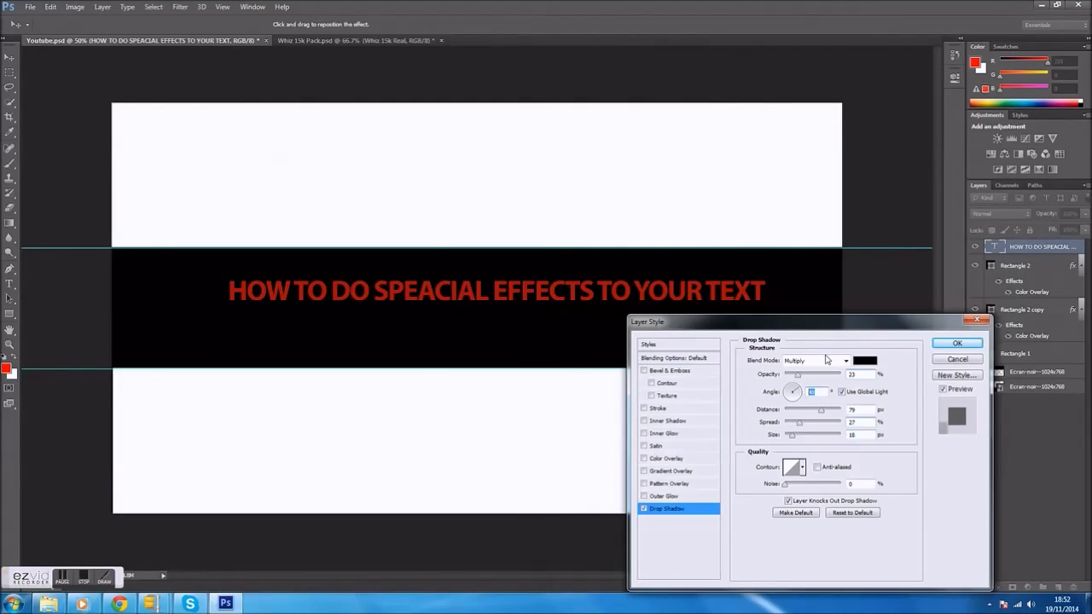
{"action": "type", "text": "8"}
{"action": "type", "text": "0"}
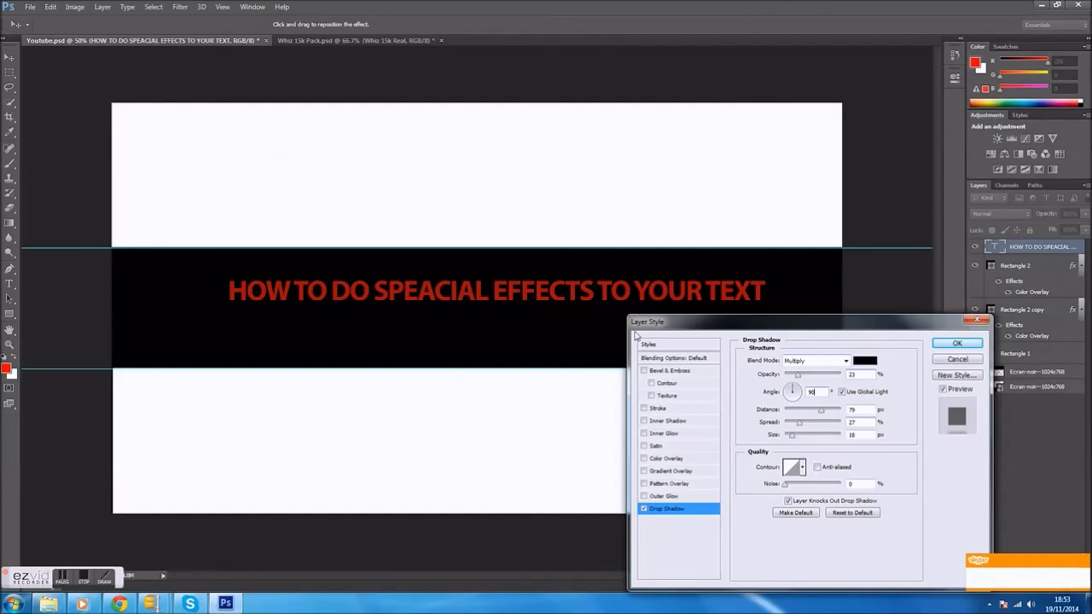
Enable Outer Glow with a chosen colour, 100% opacity and 3% noise.
{"action": "left_click", "coordinate": [660, 496]}
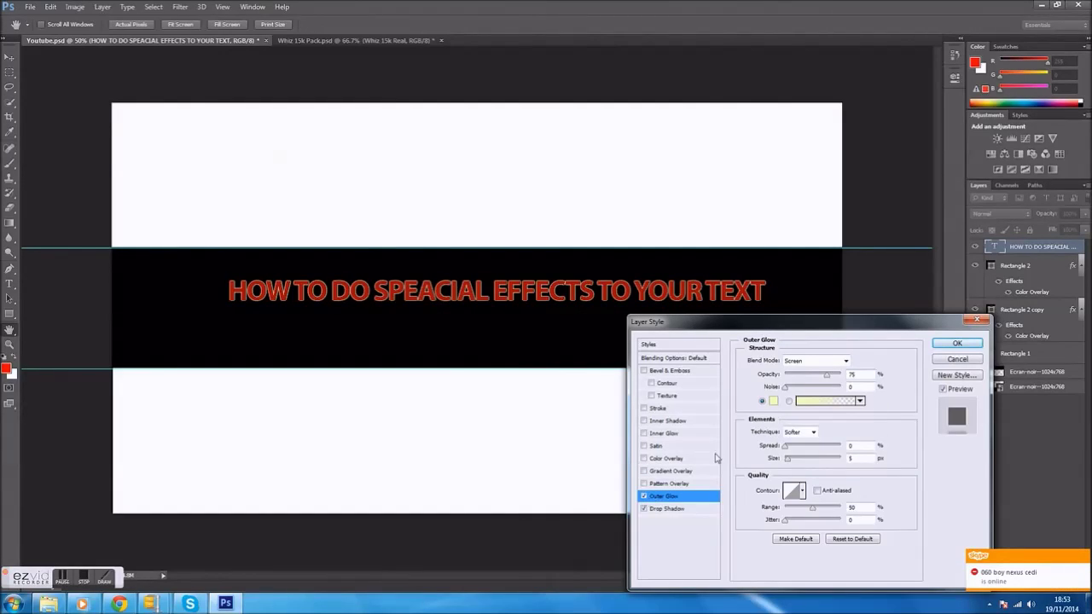
{"action": "left_click", "coordinate": [772, 401]}
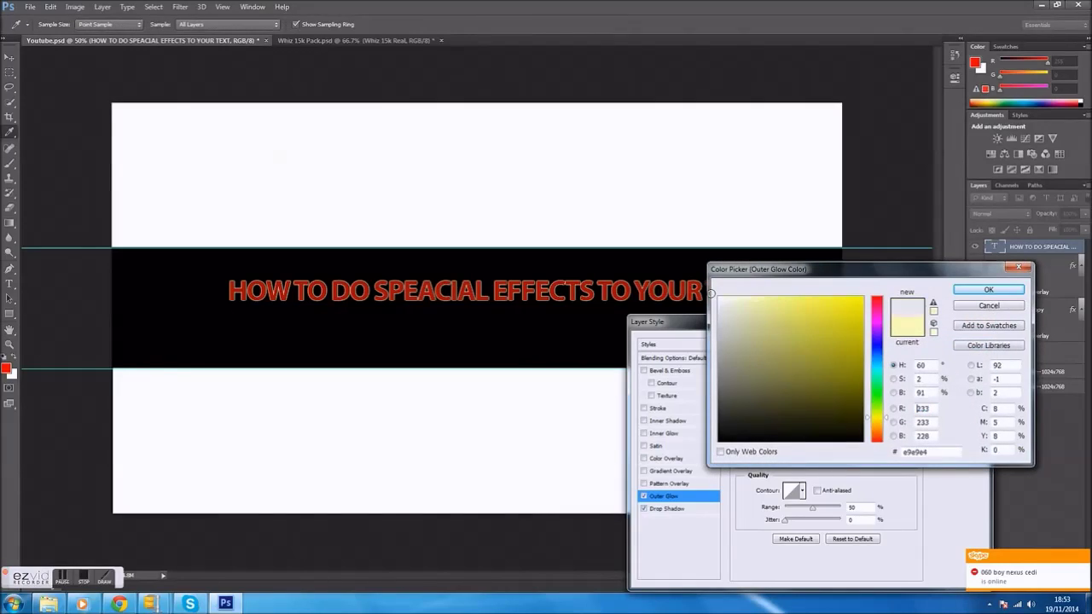
{"action": "left_click", "coordinate": [989, 291]}
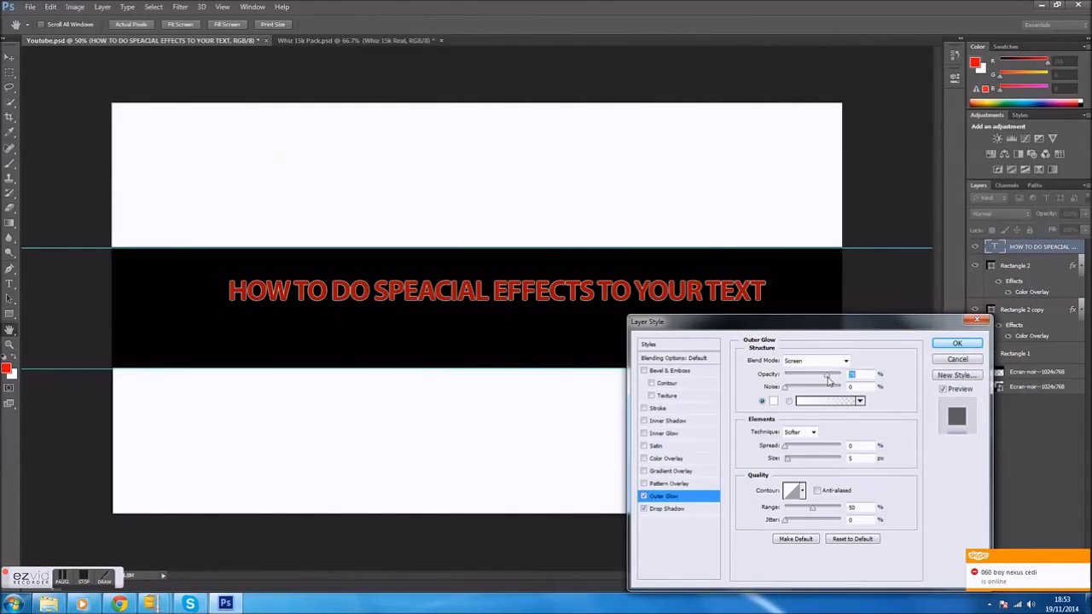
{"action": "left_click_drag", "start_coordinate": [827, 379], "coordinate": [853, 373]}
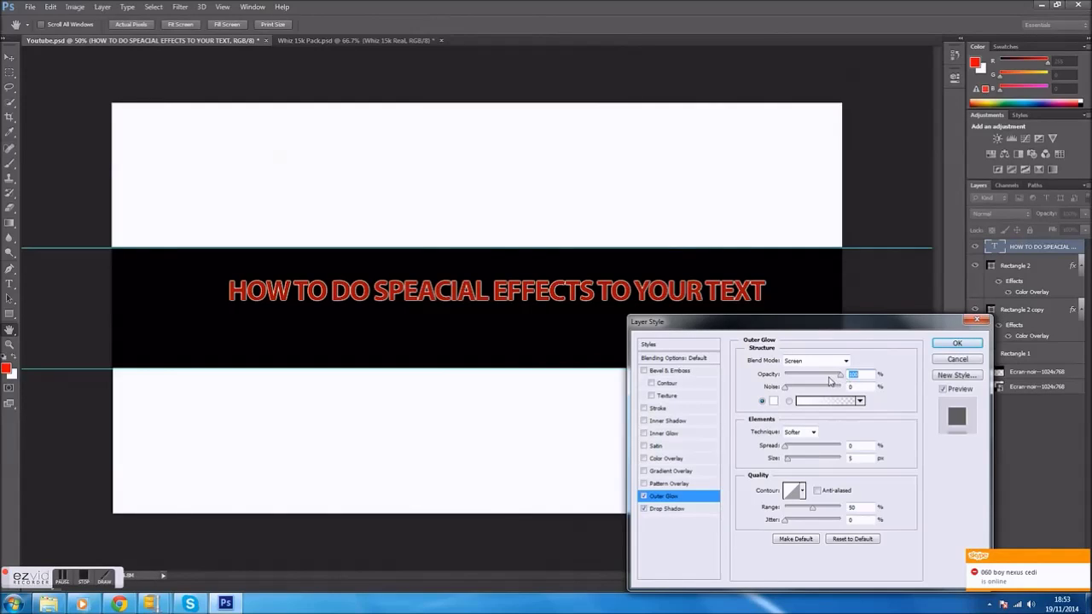
{"action": "left_click", "coordinate": [787, 389]}
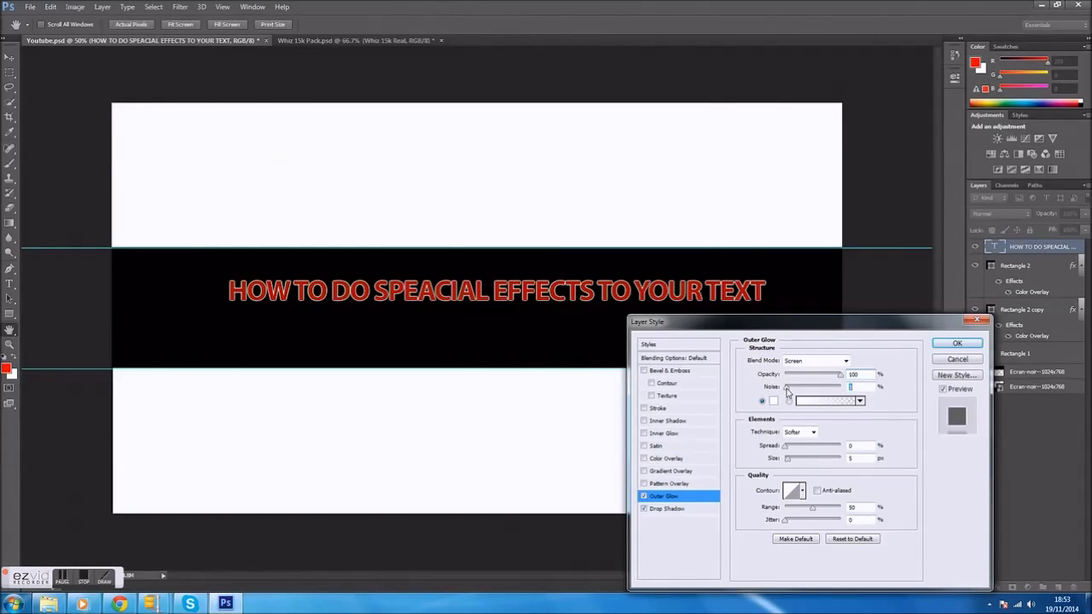
{"action": "left_click_drag", "start_coordinate": [791, 389], "coordinate": [795, 388]}
Try Overlay, Darken and Color blending for the outer glow, landing on Difference.
{"action": "left_click", "coordinate": [806, 365]}
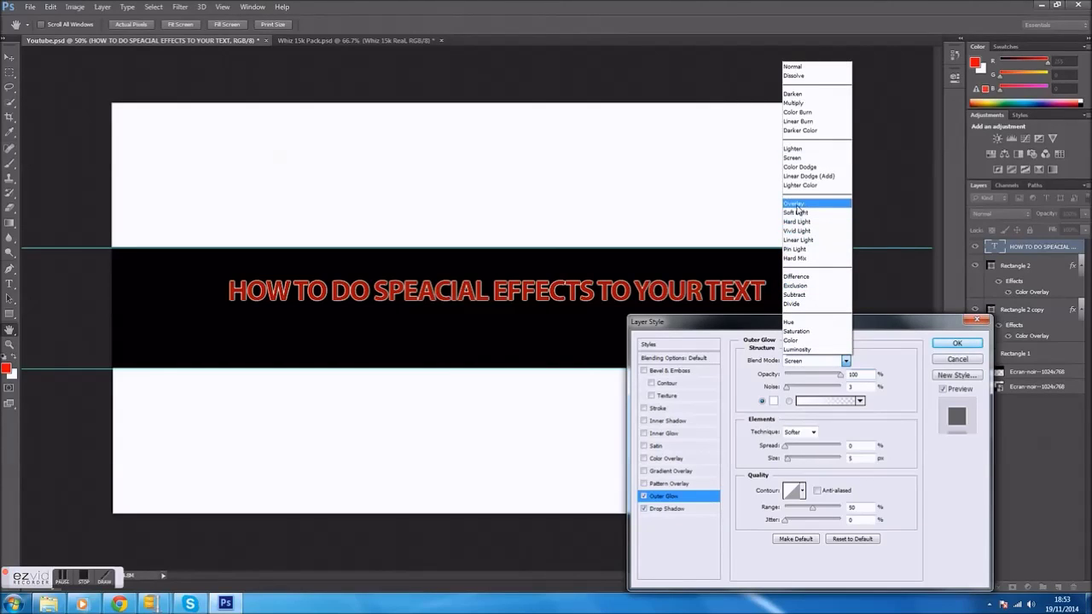
{"action": "left_click", "coordinate": [796, 204]}
{"action": "left_click", "coordinate": [825, 359]}
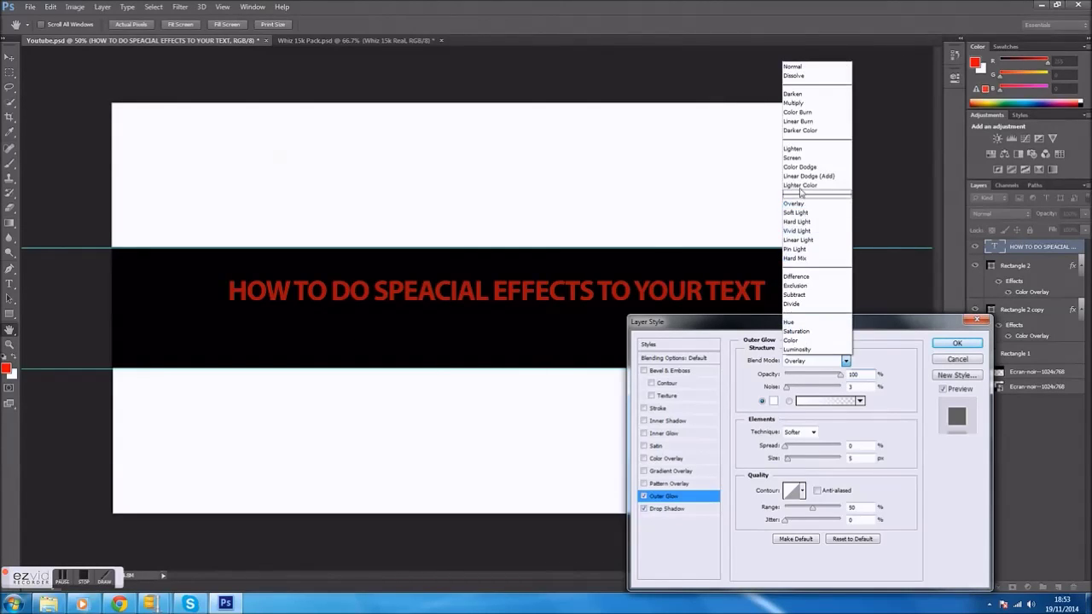
{"action": "left_click", "coordinate": [793, 97]}
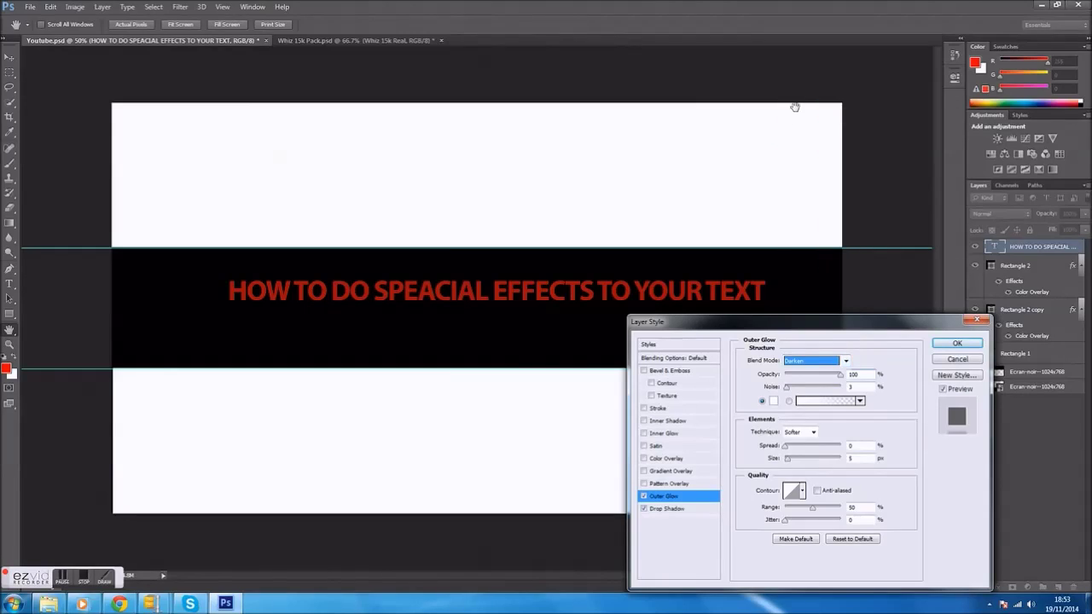
{"action": "left_click", "coordinate": [828, 361]}
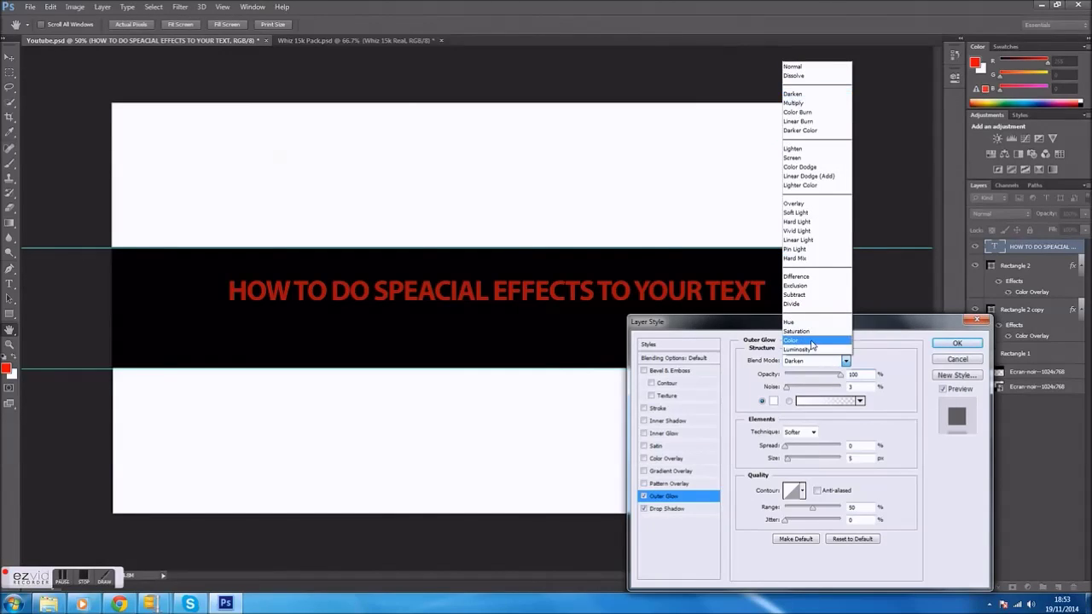
{"action": "left_click", "coordinate": [814, 340]}
{"action": "left_click", "coordinate": [820, 360]}
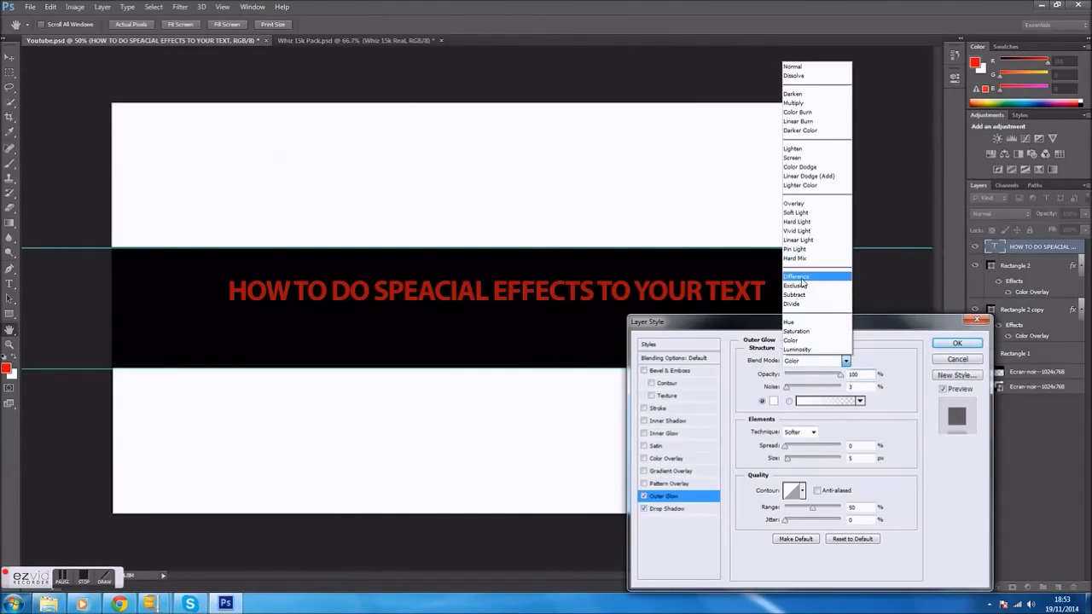
{"action": "left_click", "coordinate": [807, 277]}
Keep the glow in Difference mode and set range to 48% and jitter to 100%.
{"action": "left_click", "coordinate": [837, 369]}
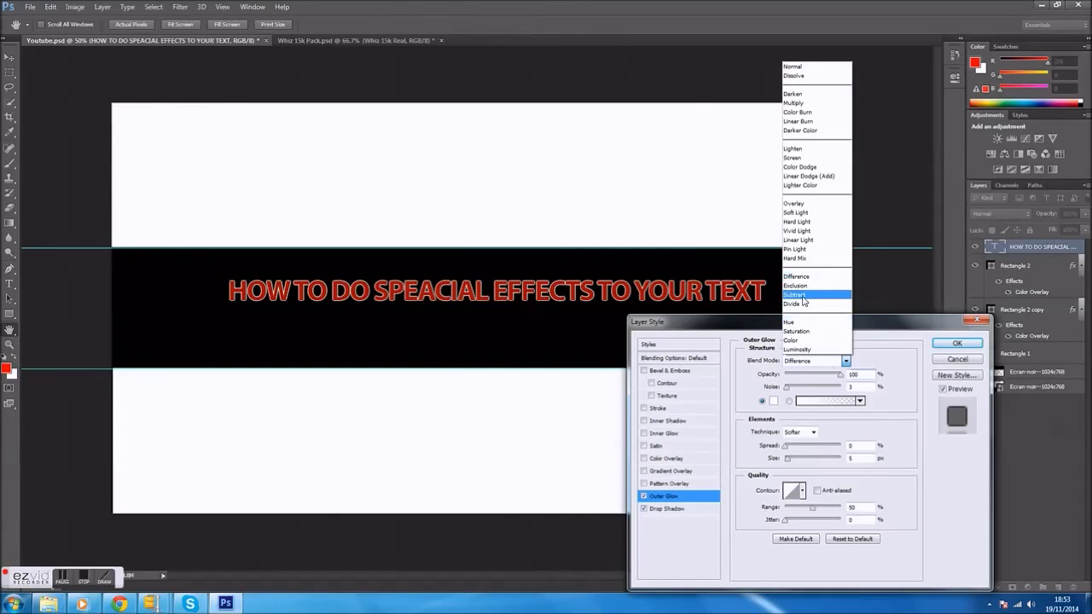
{"action": "left_click", "coordinate": [806, 299]}
{"action": "left_click", "coordinate": [818, 361]}
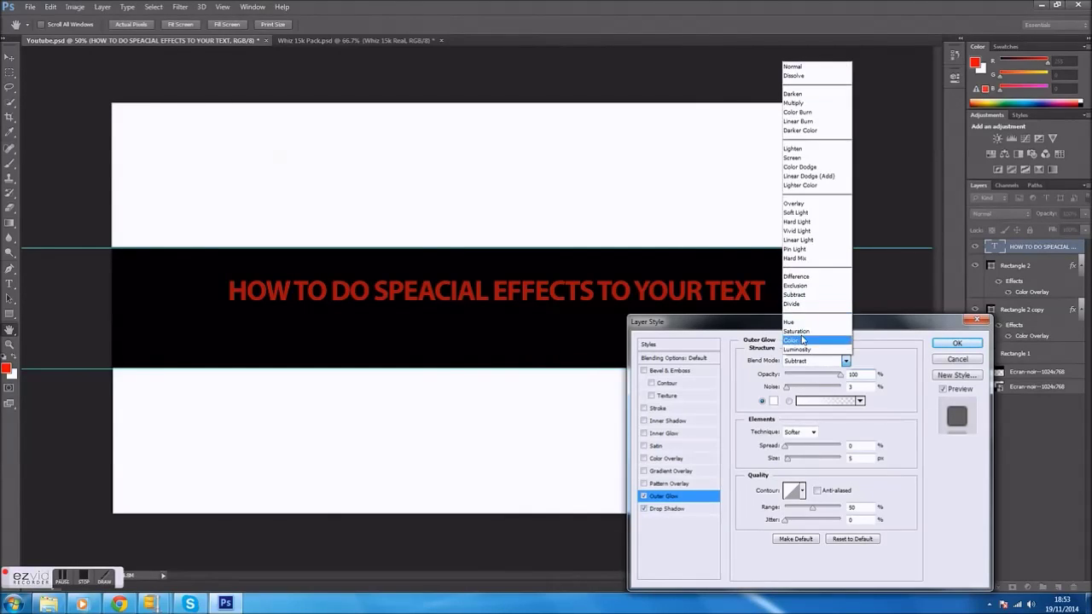
{"action": "left_click", "coordinate": [802, 279]}
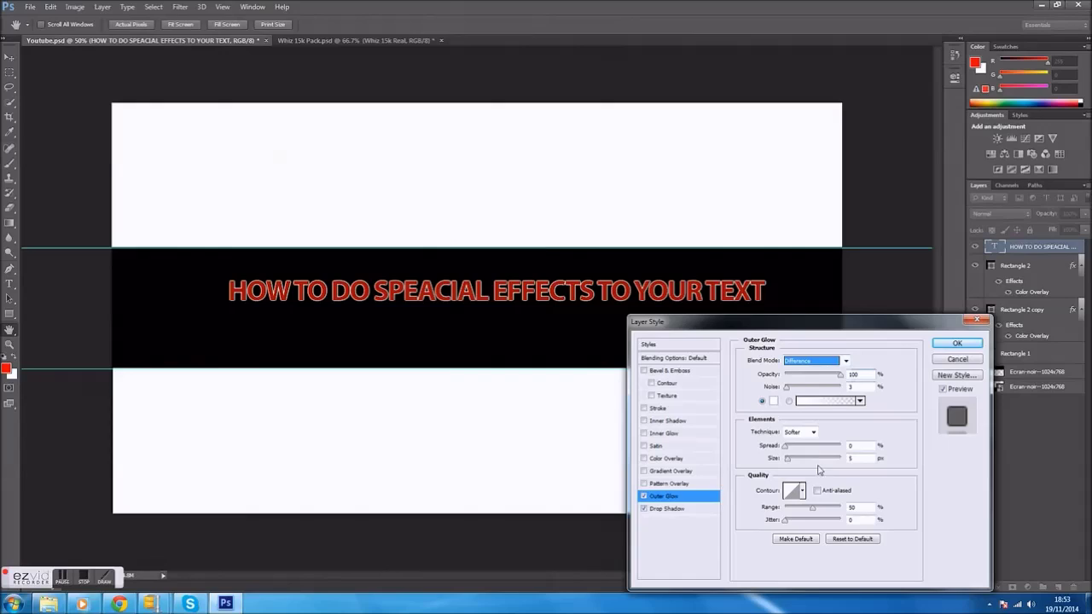
{"action": "mouse_move", "coordinate": [812, 510]}
{"action": "left_mouse_down"}
{"action": "mouse_move", "coordinate": [754, 505]}
{"action": "mouse_move", "coordinate": [817, 510]}
{"action": "left_mouse_up"}
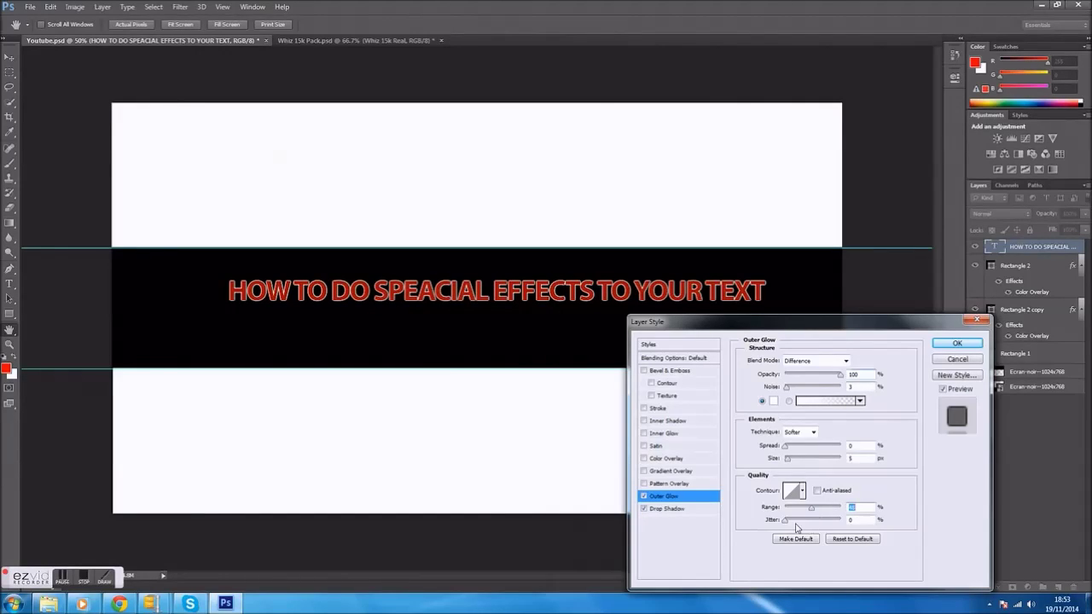
{"action": "left_click_drag", "start_coordinate": [785, 520], "coordinate": [854, 522]}
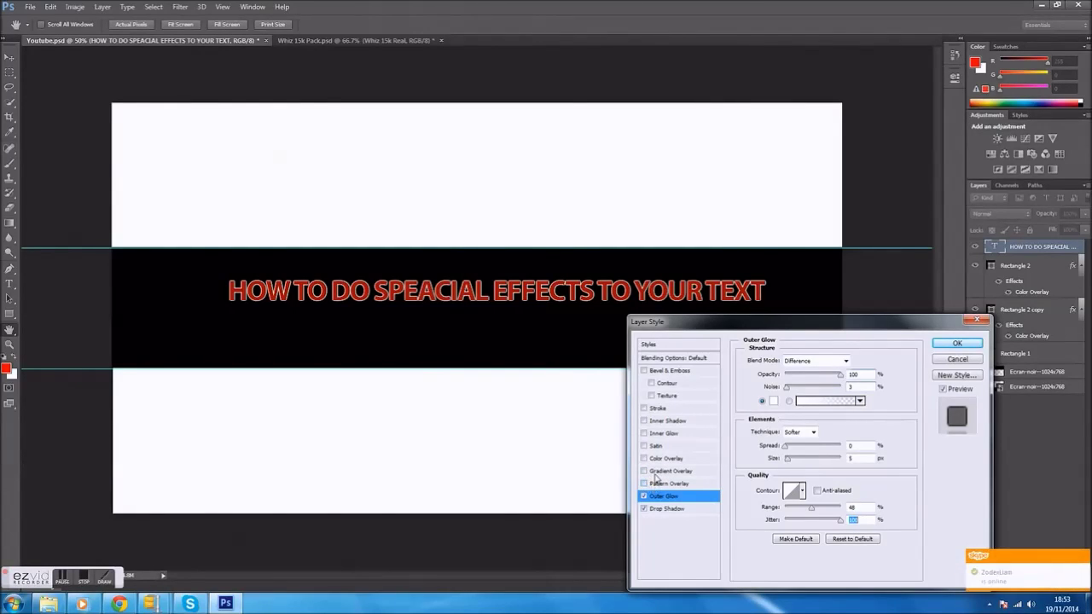
Enable Gradient Overlay with 10% scale, Overlay blend mode and 56% opacity.
{"action": "left_click", "coordinate": [654, 472]}
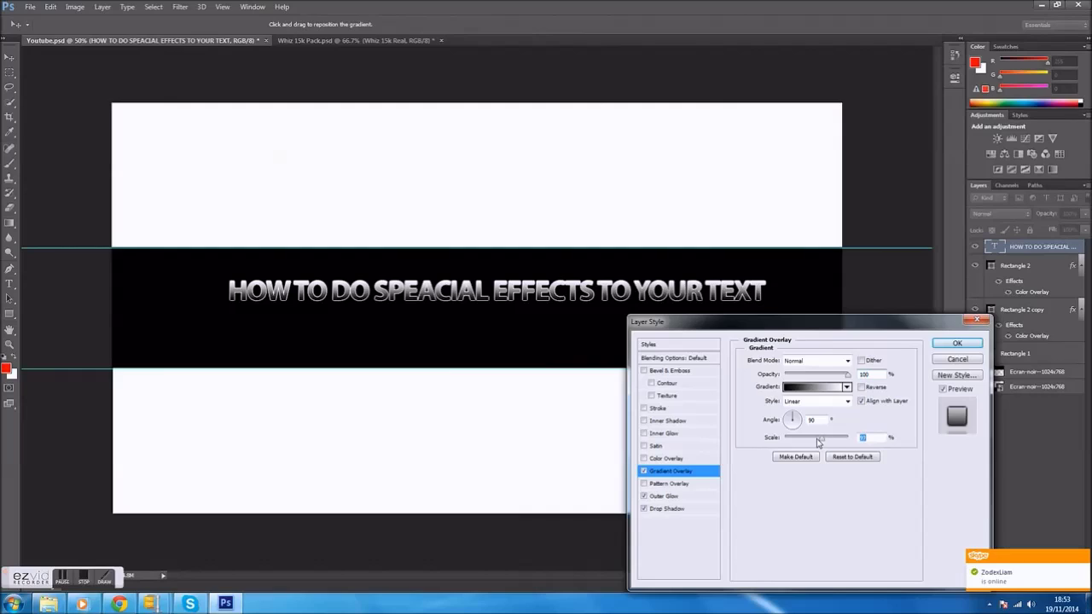
{"action": "left_click_drag", "start_coordinate": [824, 442], "coordinate": [785, 440]}
{"action": "left_click", "coordinate": [829, 362]}
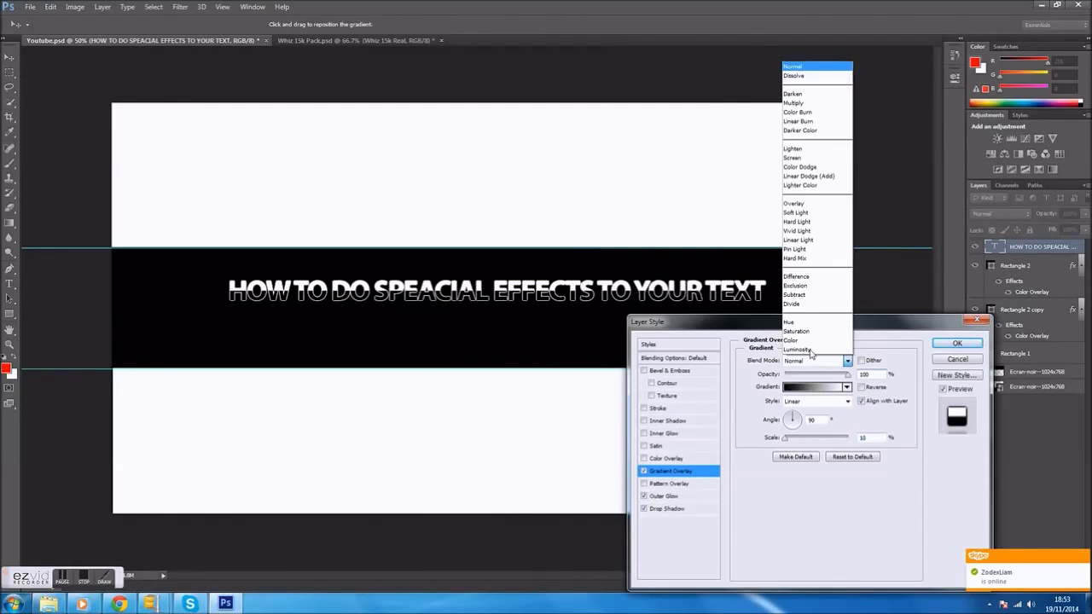
{"action": "left_click", "coordinate": [799, 215]}
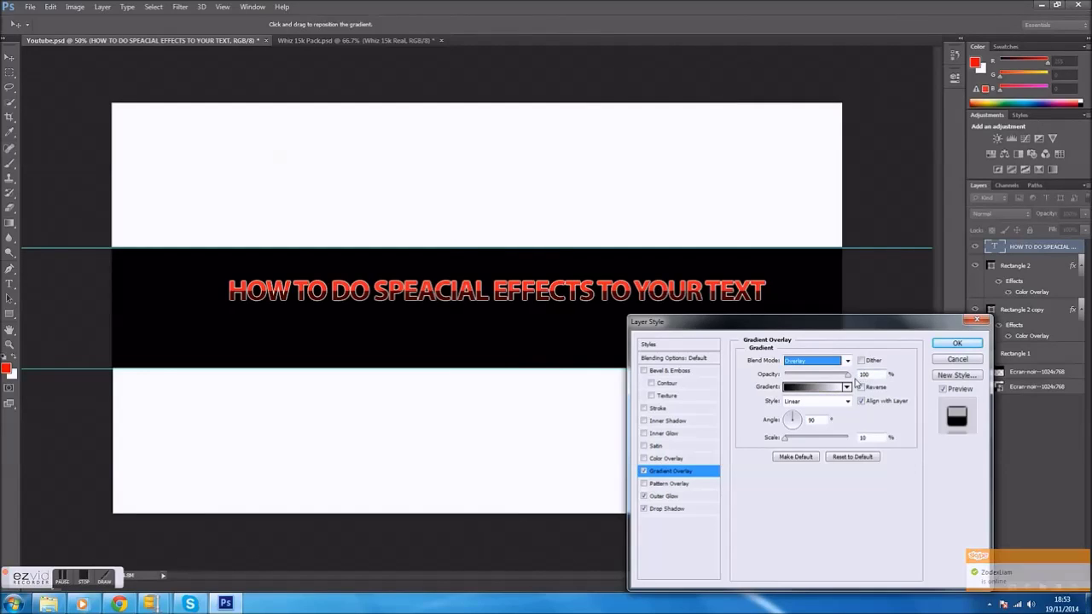
{"action": "mouse_move", "coordinate": [846, 375]}
{"action": "left_mouse_down"}
{"action": "mouse_move", "coordinate": [798, 377]}
{"action": "mouse_move", "coordinate": [846, 386]}
{"action": "mouse_move", "coordinate": [826, 389]}
{"action": "left_mouse_up"}
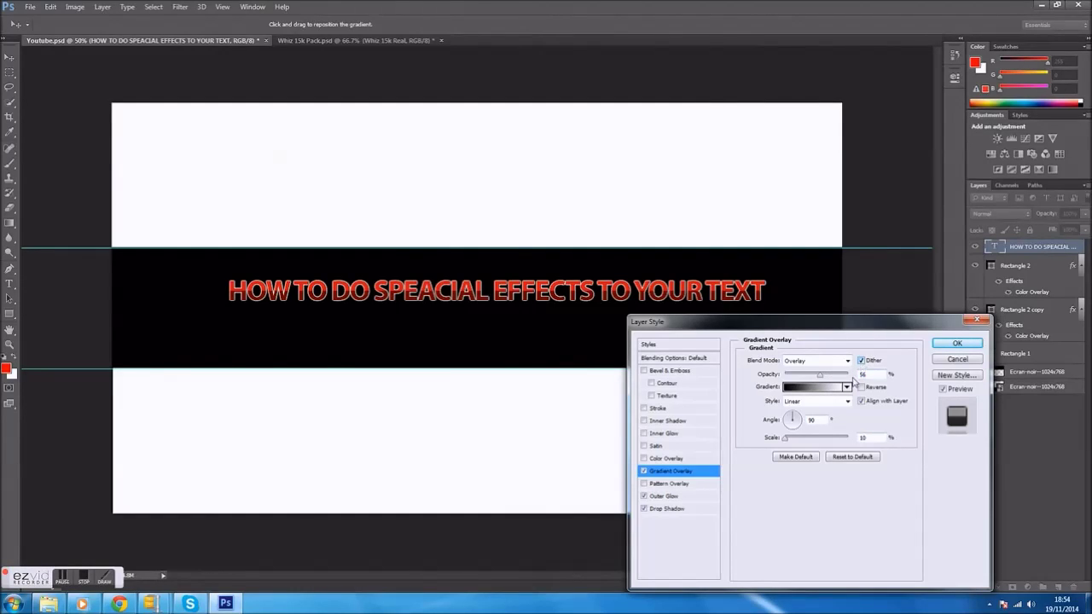
Set the gradient overlay angle to 94°.
{"action": "double_click", "coordinate": [806, 419]}
{"action": "type", "text": "40"}
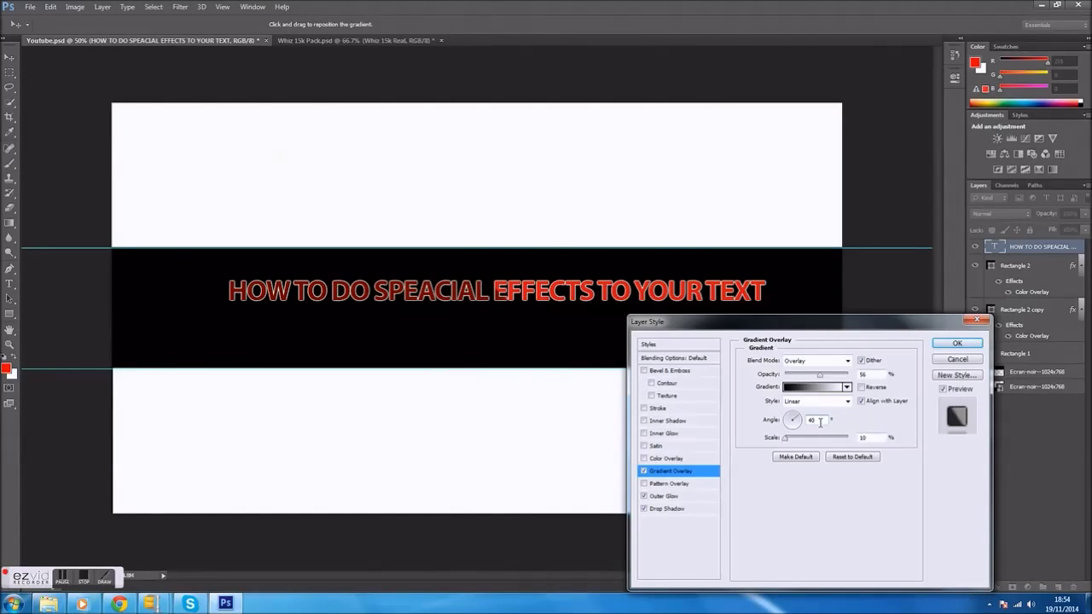
{"action": "key", "text": "BackSpace"}
{"action": "key", "text": "BackSpace"}
{"action": "type", "text": "60"}
{"action": "key", "text": "BackSpace"}
{"action": "type", "text": "4"}
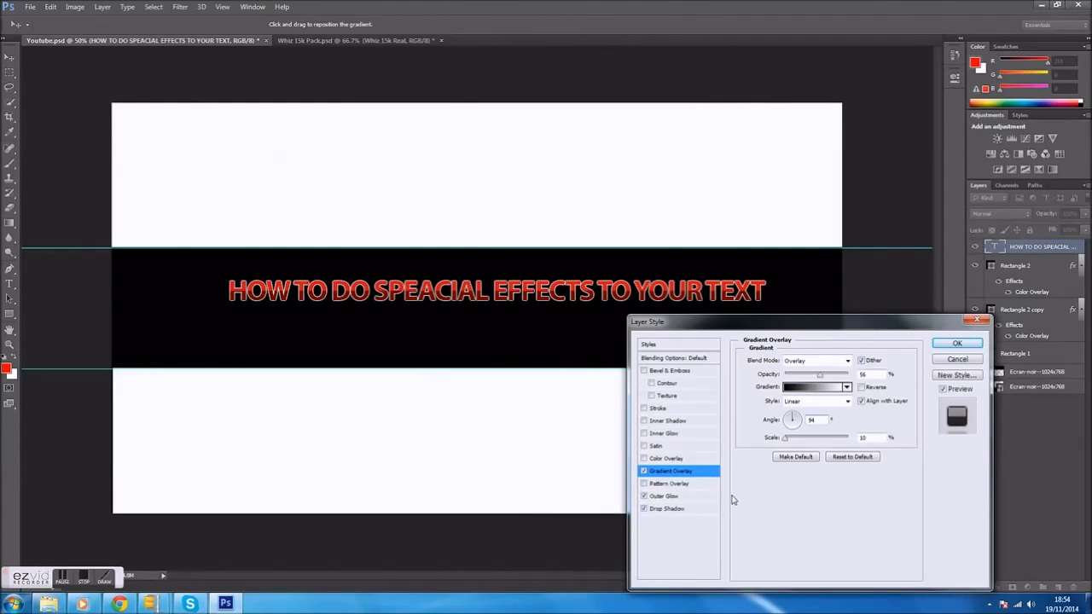
{"action": "key", "text": "Return"}
{"action": "key", "text": "Tab"}
Enable Satin at distance 31, size 0, Overlay mode, near-zero opacity, plus Inner Glow.
{"action": "left_click", "coordinate": [654, 447]}
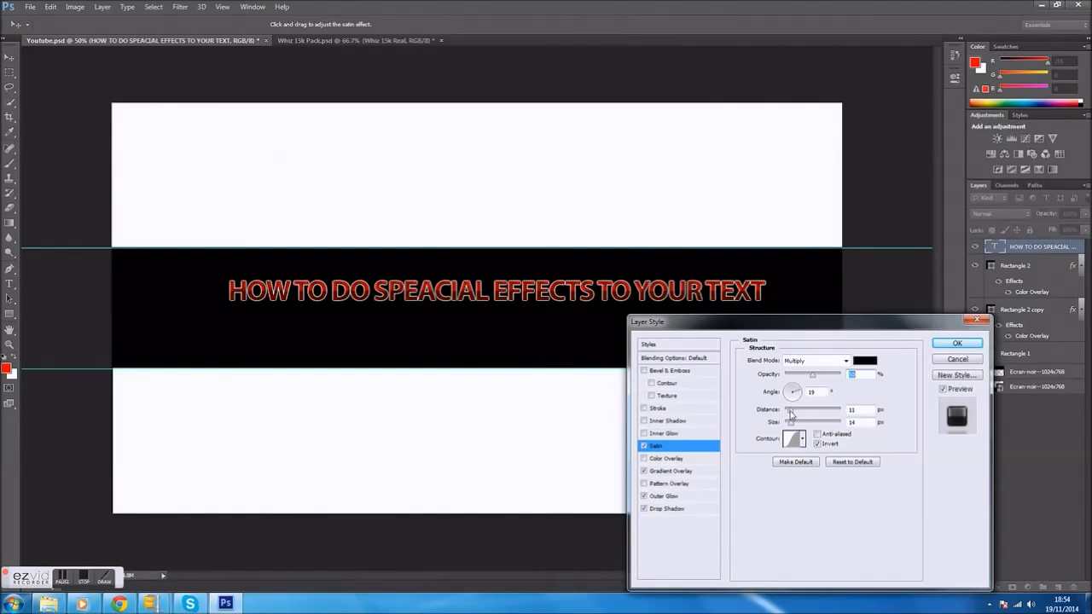
{"action": "mouse_move", "coordinate": [790, 414]}
{"action": "left_mouse_down"}
{"action": "mouse_move", "coordinate": [778, 413]}
{"action": "mouse_move", "coordinate": [840, 418]}
{"action": "mouse_move", "coordinate": [800, 429]}
{"action": "mouse_move", "coordinate": [824, 426]}
{"action": "mouse_move", "coordinate": [741, 421]}
{"action": "left_mouse_up"}
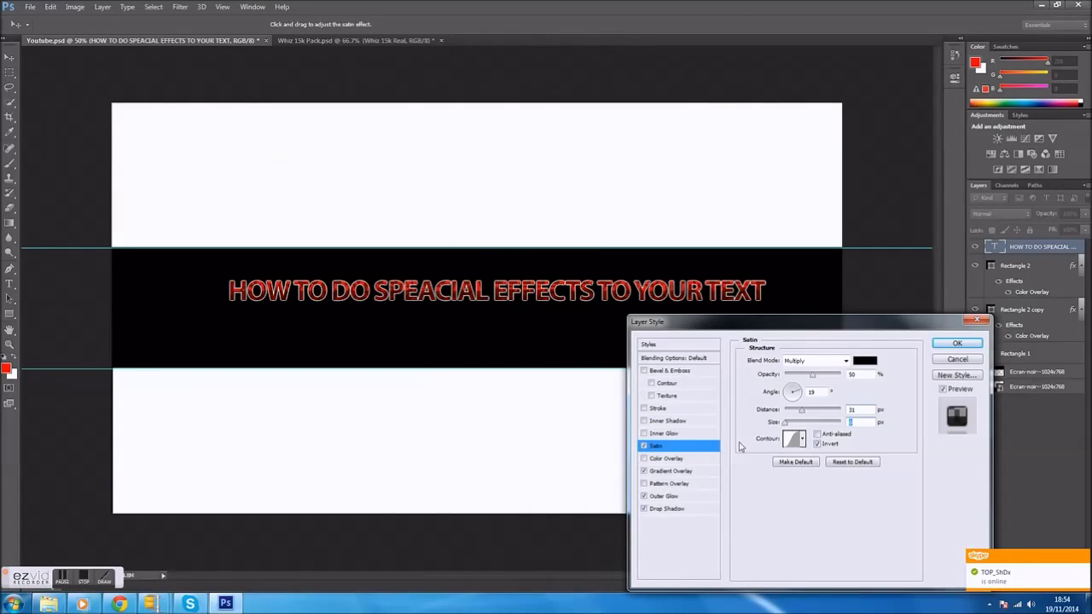
{"action": "left_click", "coordinate": [824, 367]}
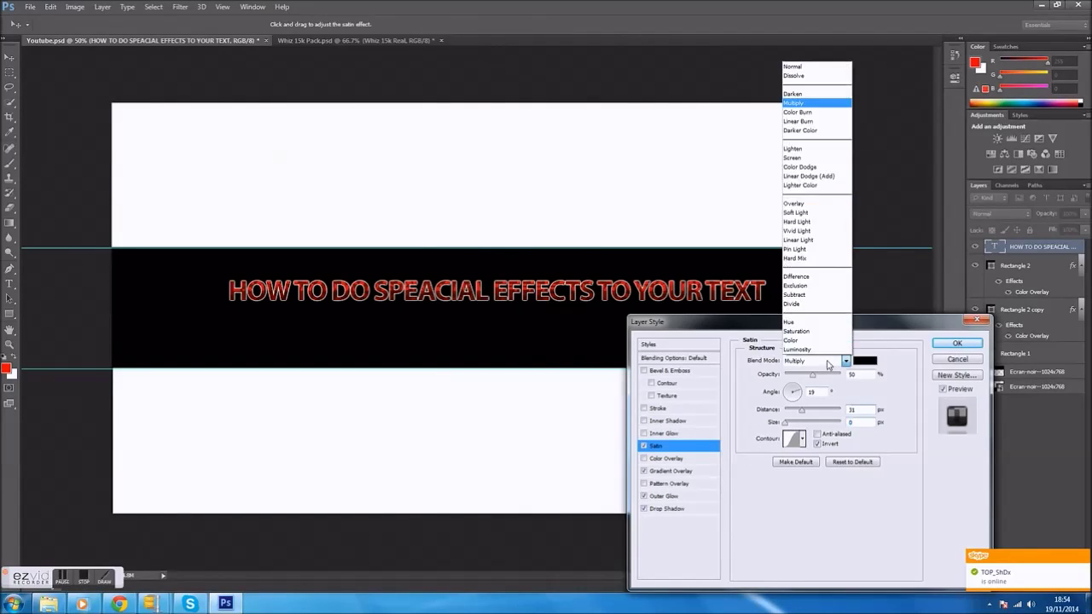
{"action": "left_click", "coordinate": [785, 205]}
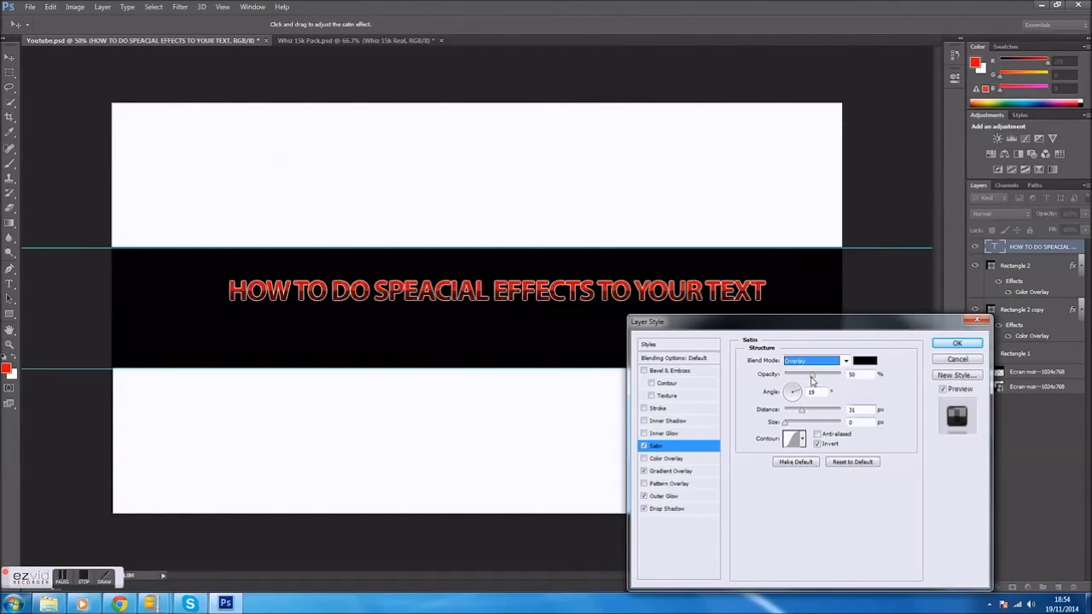
{"action": "left_click_drag", "start_coordinate": [812, 375], "coordinate": [772, 376]}
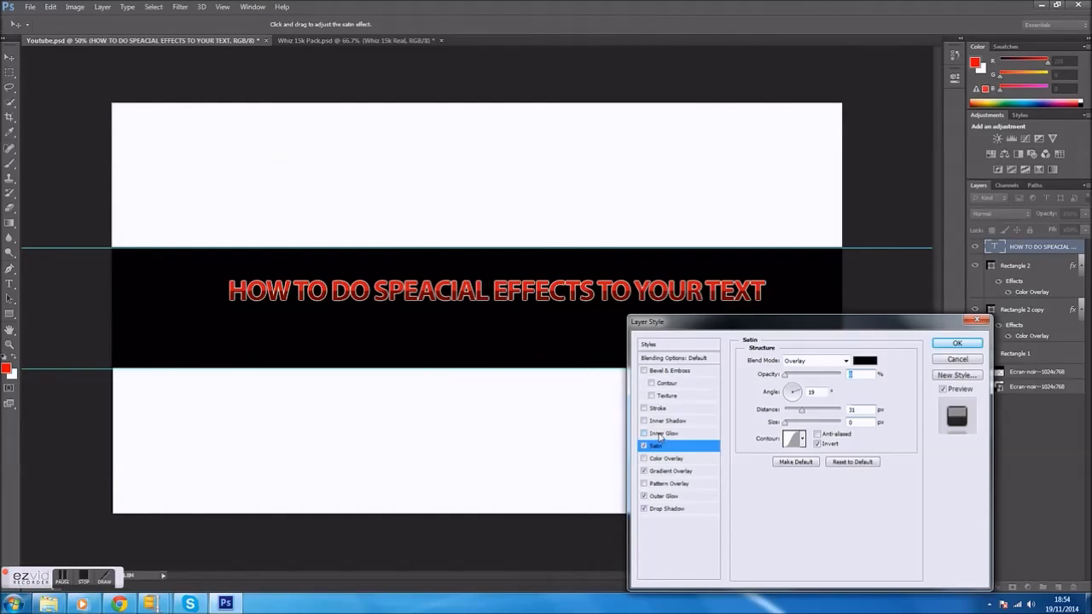
{"action": "left_click", "coordinate": [661, 434]}
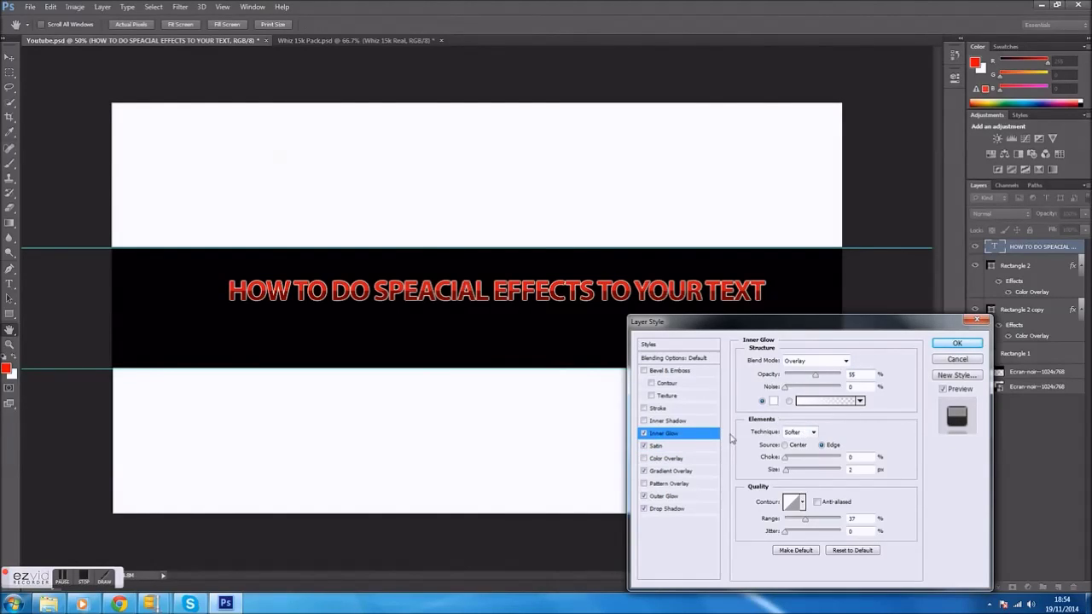
Enable Inner Shadow at 42% opacity, 13 px distance, 0 choke and 0 px size.
{"action": "left_click", "coordinate": [650, 421]}
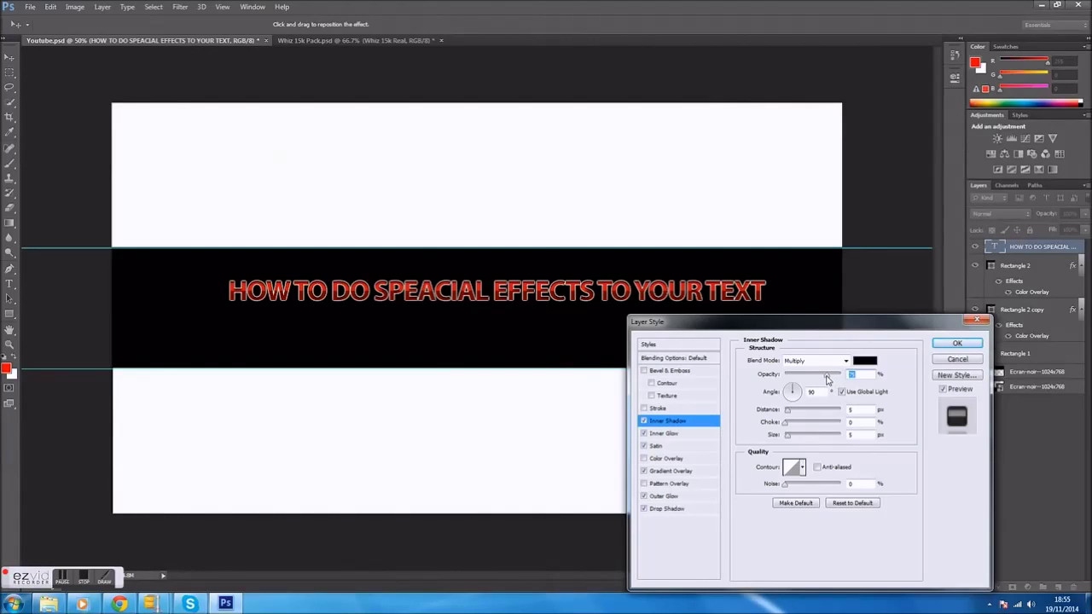
{"action": "left_click_drag", "start_coordinate": [827, 379], "coordinate": [805, 383]}
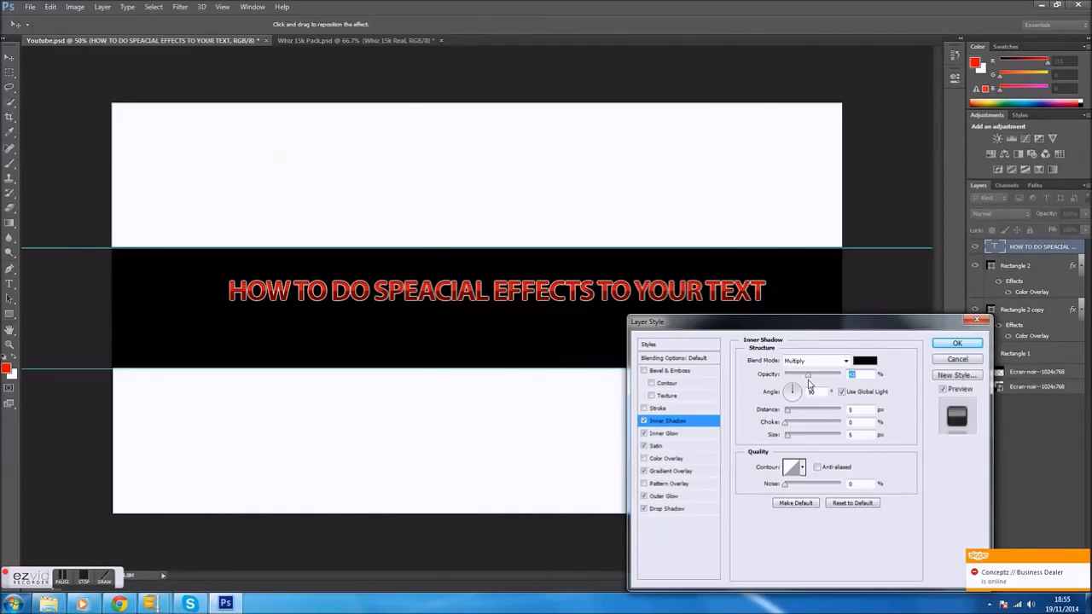
{"action": "left_click", "coordinate": [786, 424]}
{"action": "left_click", "coordinate": [786, 411]}
{"action": "left_click_drag", "start_coordinate": [786, 413], "coordinate": [793, 417]}
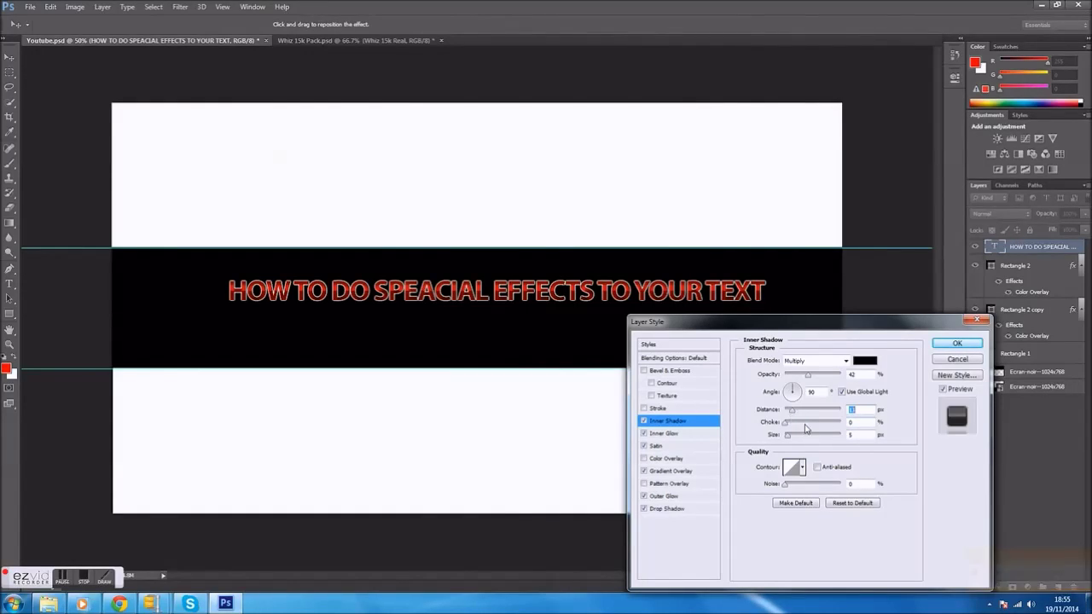
{"action": "mouse_move", "coordinate": [788, 438]}
{"action": "left_mouse_down"}
{"action": "mouse_move", "coordinate": [756, 458]}
{"action": "mouse_move", "coordinate": [839, 492]}
{"action": "mouse_move", "coordinate": [658, 477]}
{"action": "left_mouse_up"}
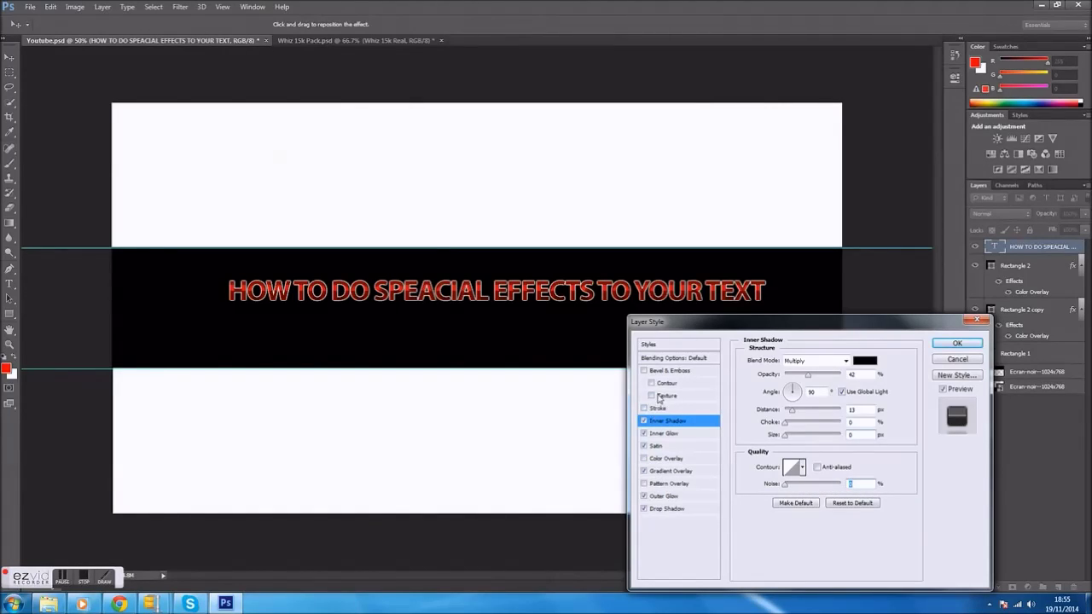
Save the title's layer effects as a new style named 'dISPLAY' in the Styles library.
{"action": "left_click", "coordinate": [655, 358]}
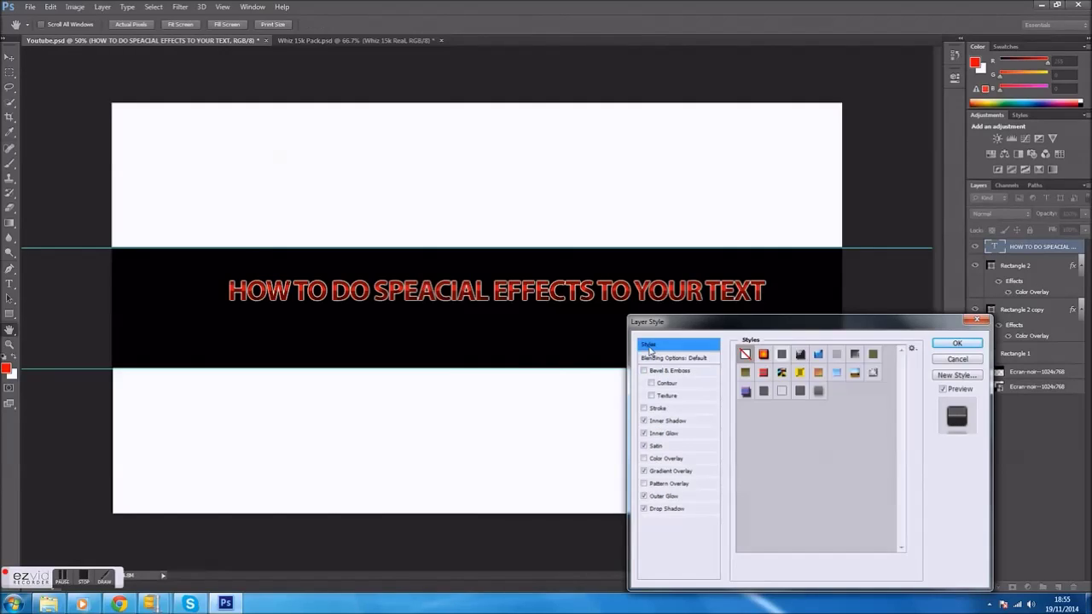
{"action": "left_click", "coordinate": [956, 375]}
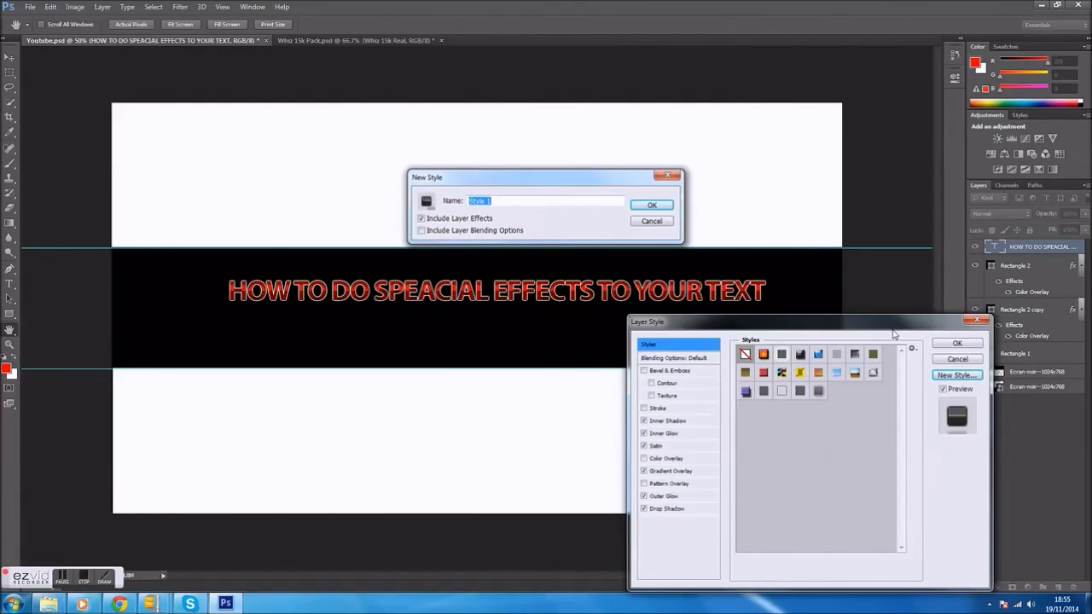
{"action": "type", "text": "dISPLAY"}
{"action": "left_click", "coordinate": [653, 206]}
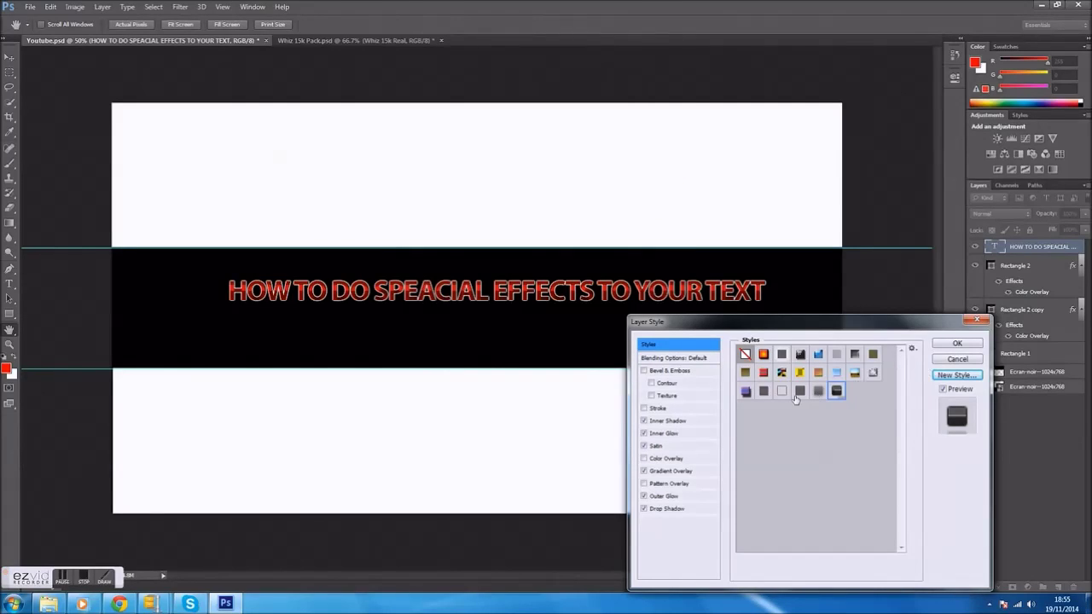
{"action": "left_click", "coordinate": [689, 360]}
Try Color blending, revert to Normal, then lower Fill Opacity and adjust Blend If.
{"action": "left_click", "coordinate": [822, 361]}
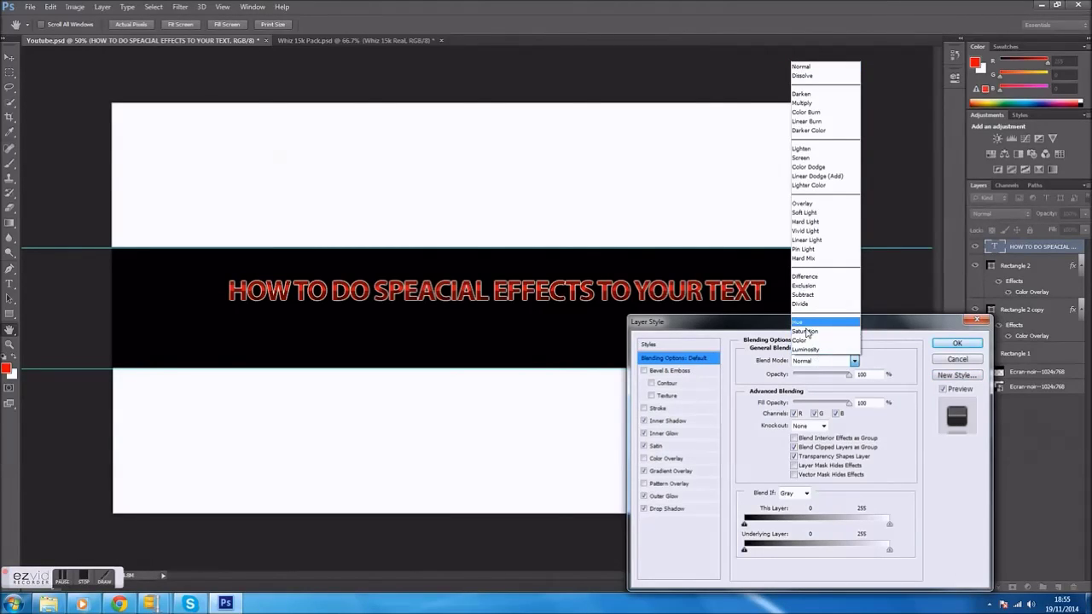
{"action": "left_click", "coordinate": [804, 340]}
{"action": "left_click", "coordinate": [825, 360]}
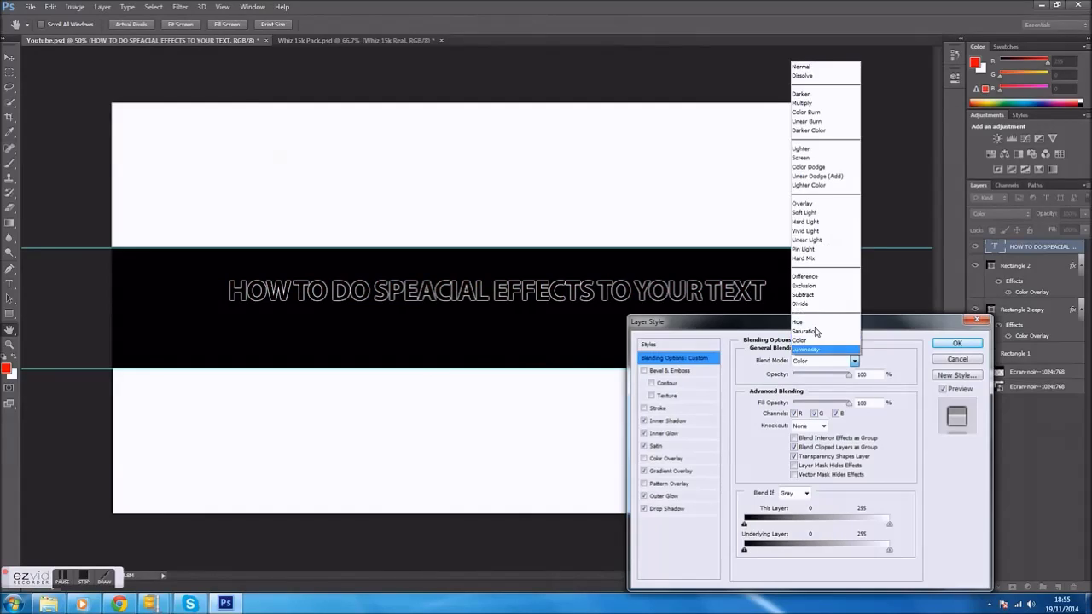
{"action": "left_click", "coordinate": [801, 66]}
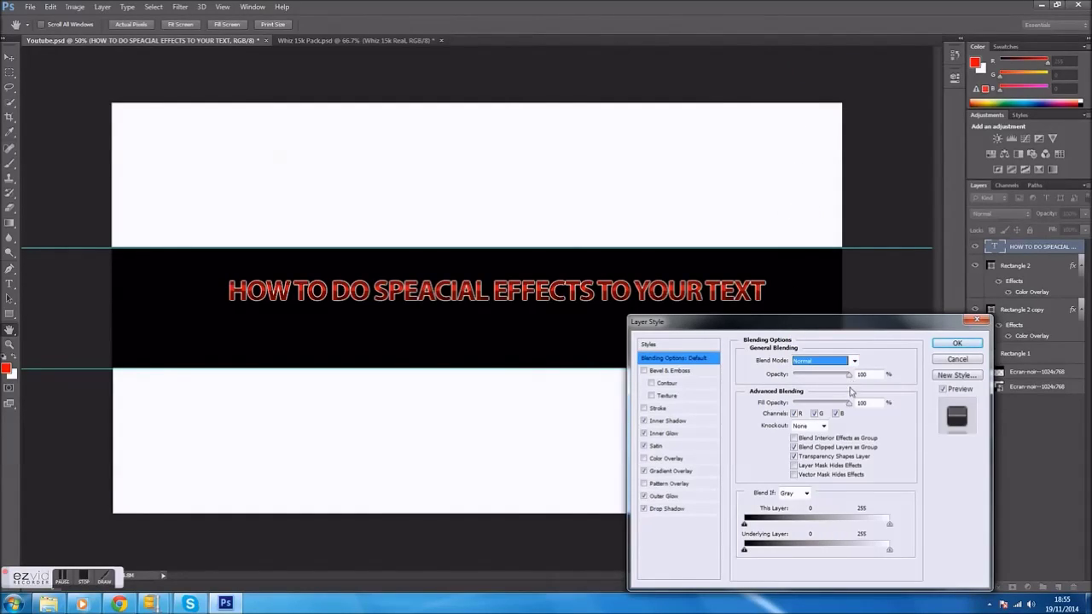
{"action": "mouse_move", "coordinate": [850, 405]}
{"action": "left_mouse_down"}
{"action": "mouse_move", "coordinate": [815, 403]}
{"action": "mouse_move", "coordinate": [860, 403]}
{"action": "left_mouse_up"}
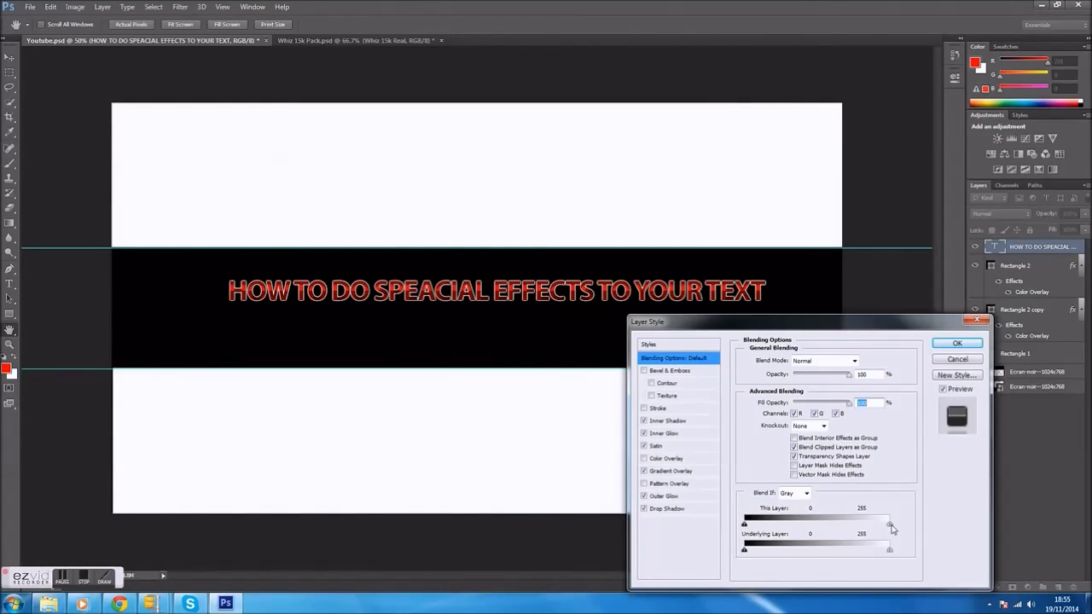
{"action": "mouse_move", "coordinate": [890, 524]}
{"action": "left_mouse_down"}
{"action": "mouse_move", "coordinate": [688, 517]}
{"action": "mouse_move", "coordinate": [873, 525]}
{"action": "left_mouse_up"}
{"action": "left_click", "coordinate": [655, 345]}
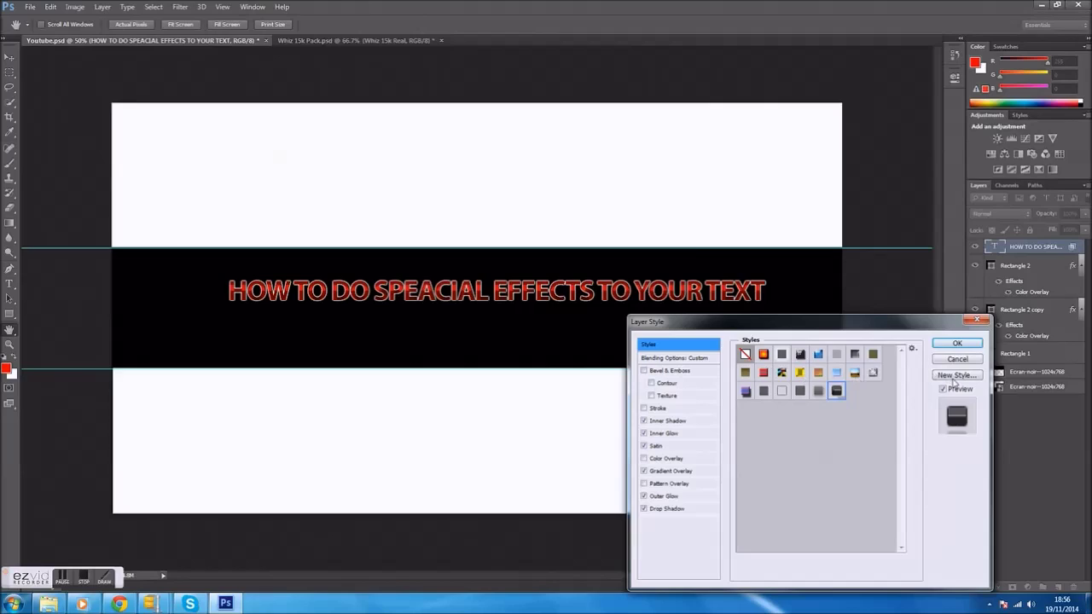
Add a Pillow Emboss bevel: size 1 px, soften 1 px, highlight 6%, shadow 0%; apply.
{"action": "left_click", "coordinate": [658, 372]}
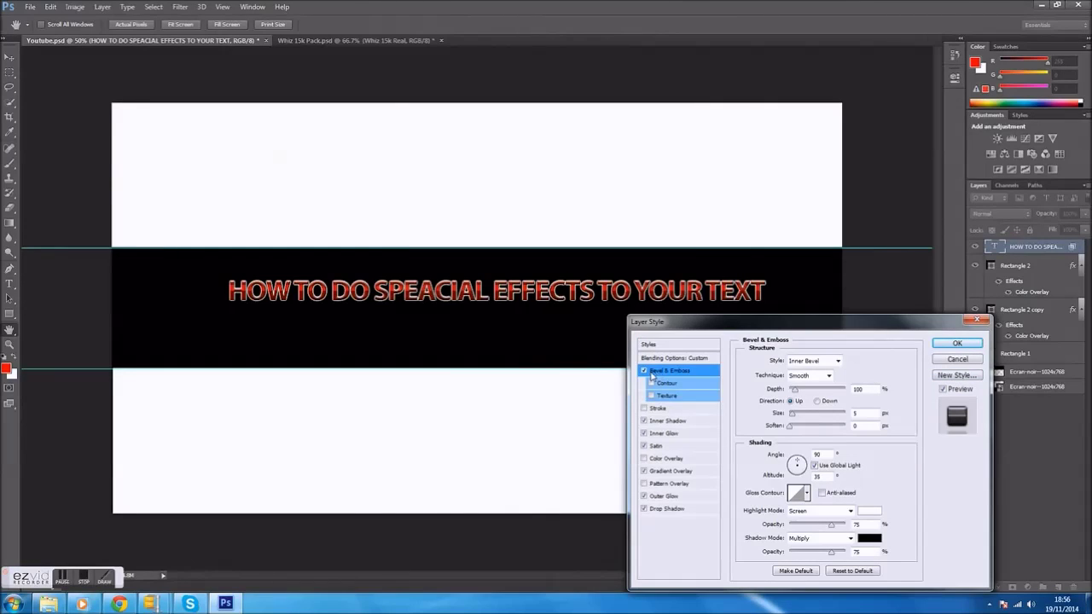
{"action": "left_click", "coordinate": [674, 373]}
{"action": "left_click", "coordinate": [792, 414]}
{"action": "left_click", "coordinate": [834, 525]}
{"action": "left_click_drag", "start_coordinate": [833, 525], "coordinate": [778, 522]}
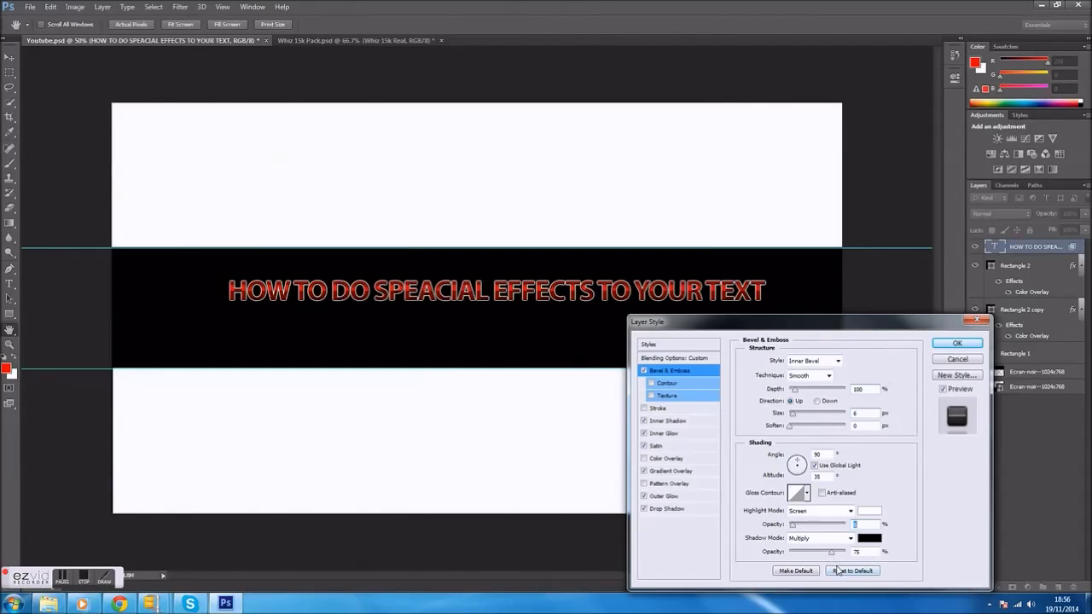
{"action": "left_click_drag", "start_coordinate": [832, 556], "coordinate": [789, 553]}
{"action": "mouse_move", "coordinate": [794, 415]}
{"action": "left_mouse_down"}
{"action": "mouse_move", "coordinate": [802, 418]}
{"action": "mouse_move", "coordinate": [790, 422]}
{"action": "left_mouse_up"}
{"action": "left_click", "coordinate": [819, 361]}
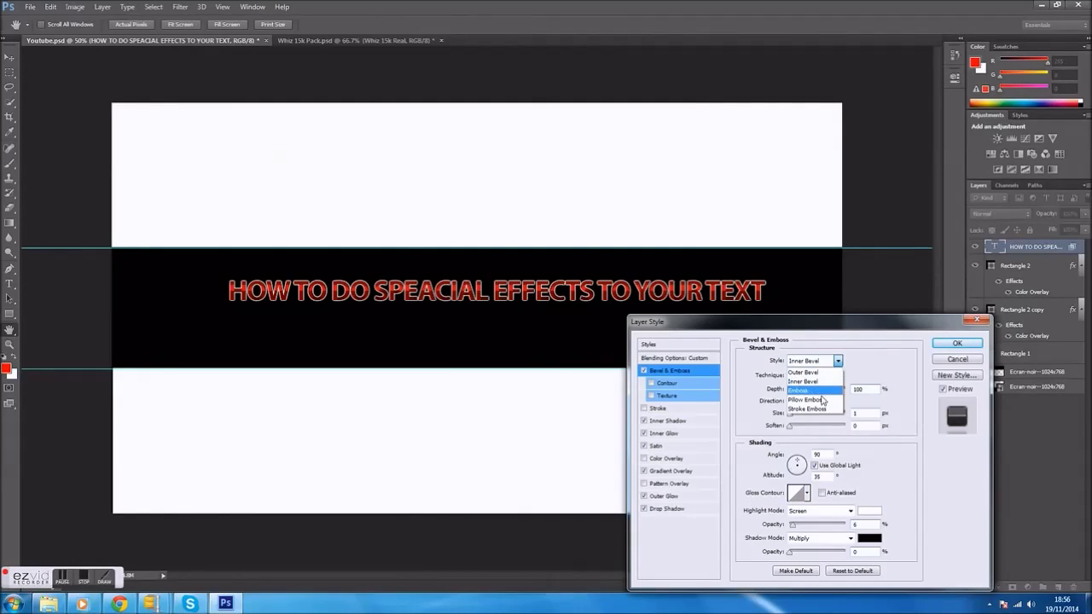
{"action": "left_click", "coordinate": [815, 399]}
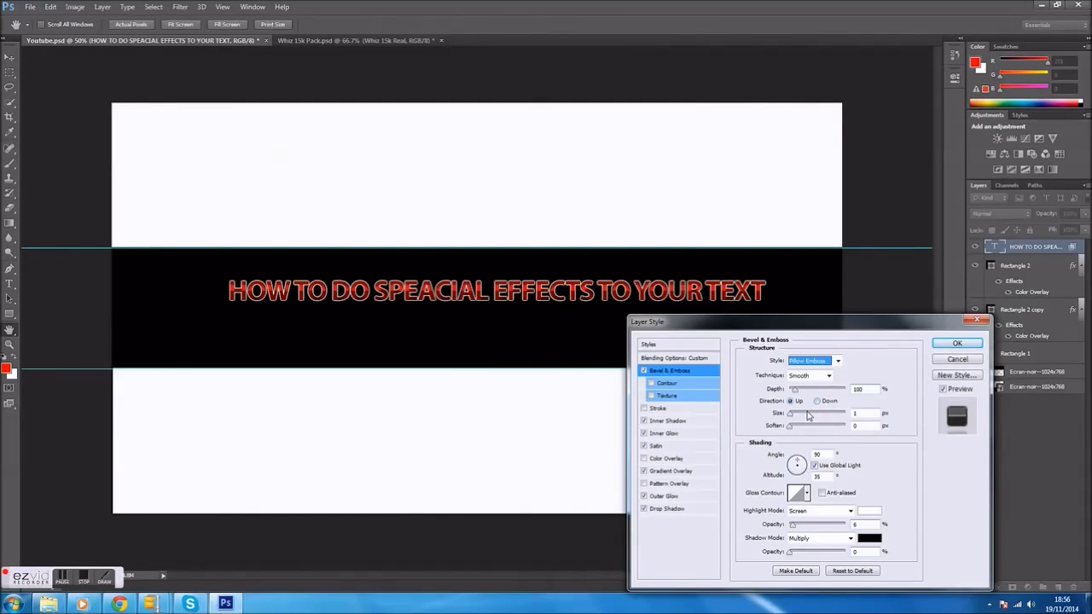
{"action": "mouse_move", "coordinate": [792, 425]}
{"action": "left_mouse_down"}
{"action": "mouse_move", "coordinate": [809, 429]}
{"action": "mouse_move", "coordinate": [789, 429]}
{"action": "left_mouse_up"}
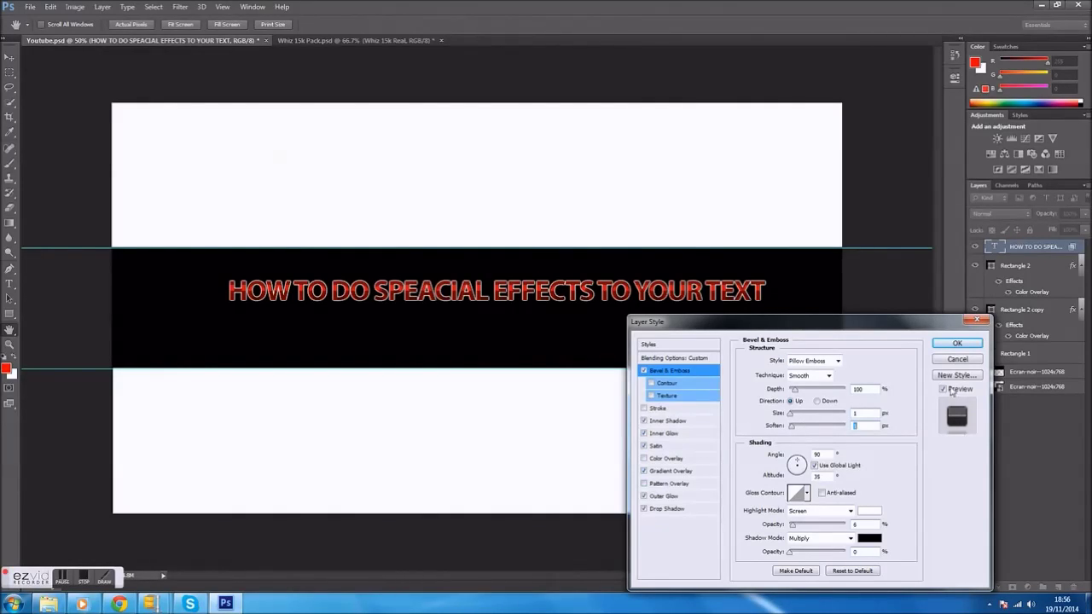
{"action": "left_click", "coordinate": [957, 344]}
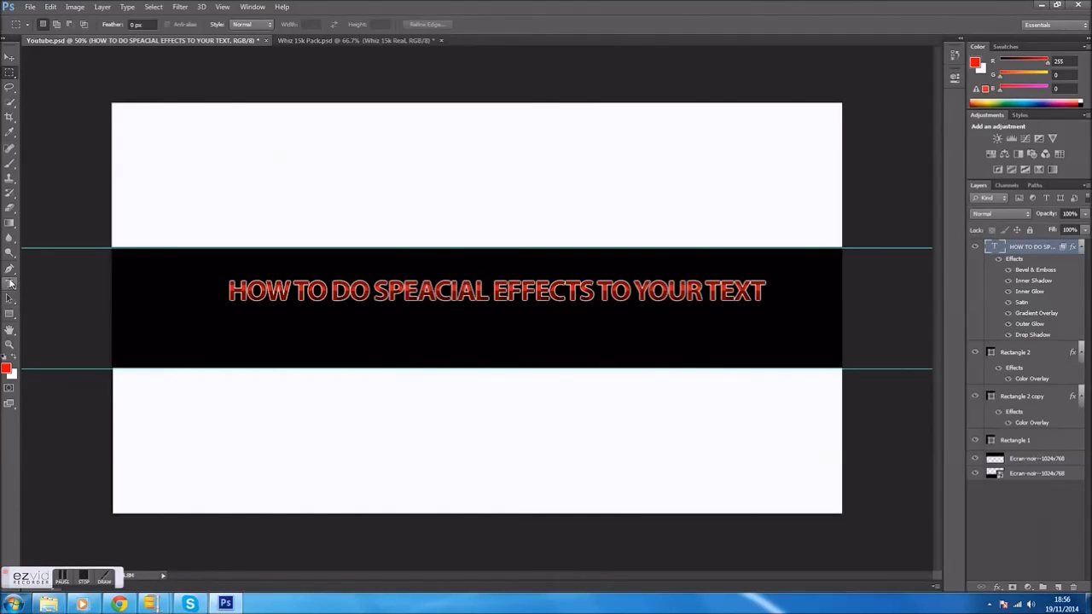
Nudge the black band rectangle slightly to the right.
{"action": "left_click", "coordinate": [10, 297]}
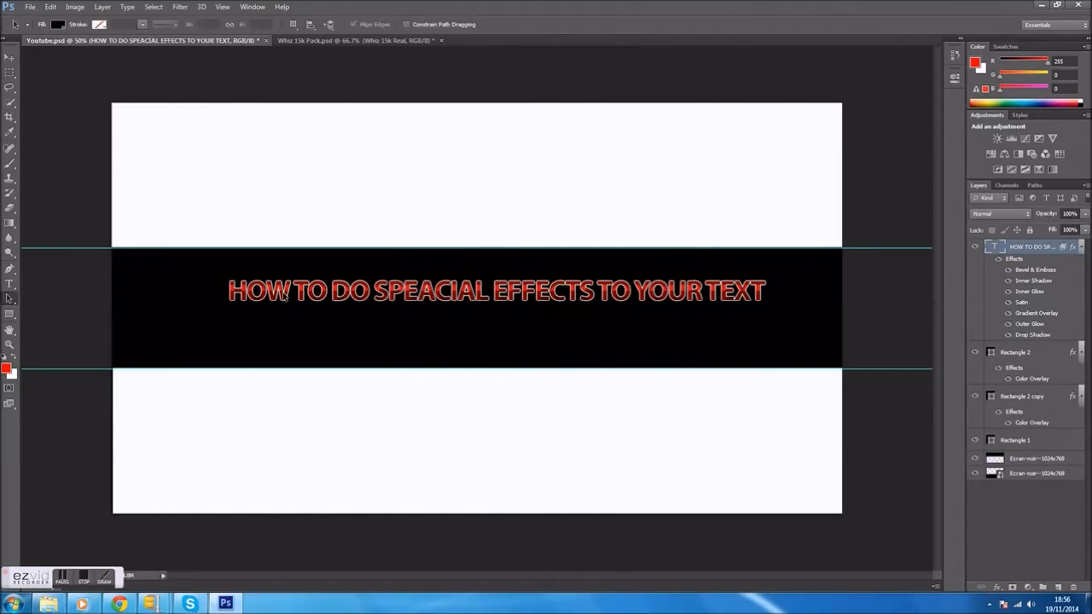
{"action": "left_click", "coordinate": [335, 293]}
{"action": "left_click_drag", "start_coordinate": [339, 293], "coordinate": [341, 294]}
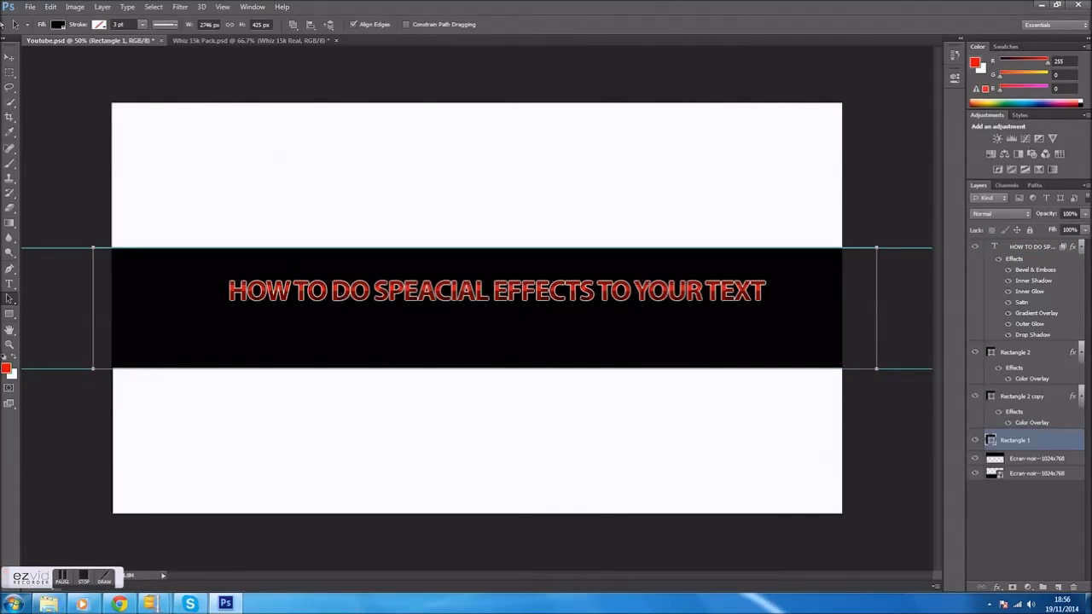
Move the headline text layer slightly lower within the band.
{"action": "left_click", "coordinate": [8, 60]}
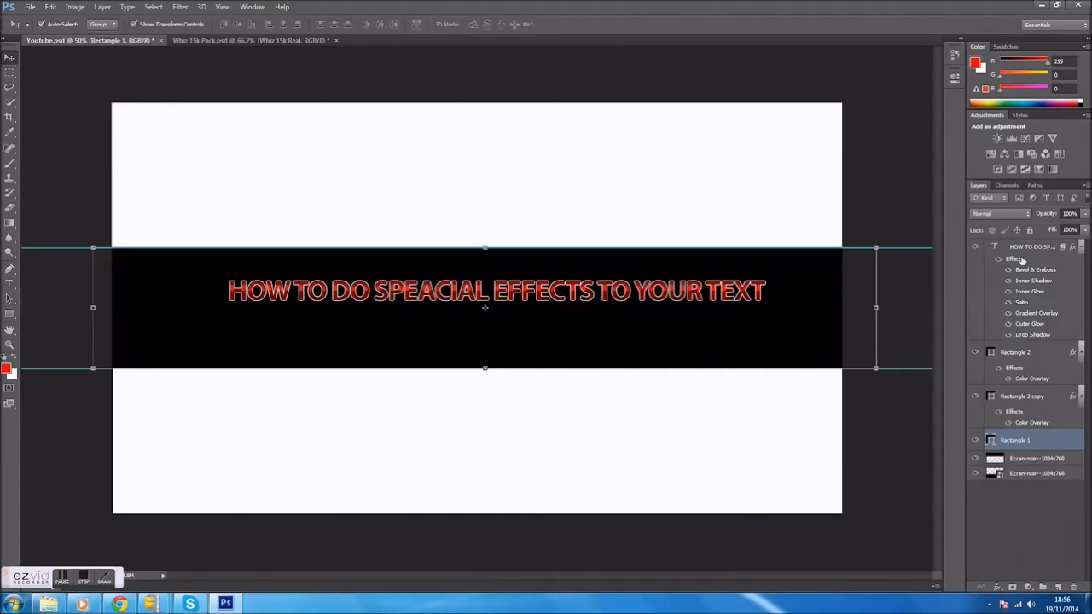
{"action": "left_click", "coordinate": [1045, 246]}
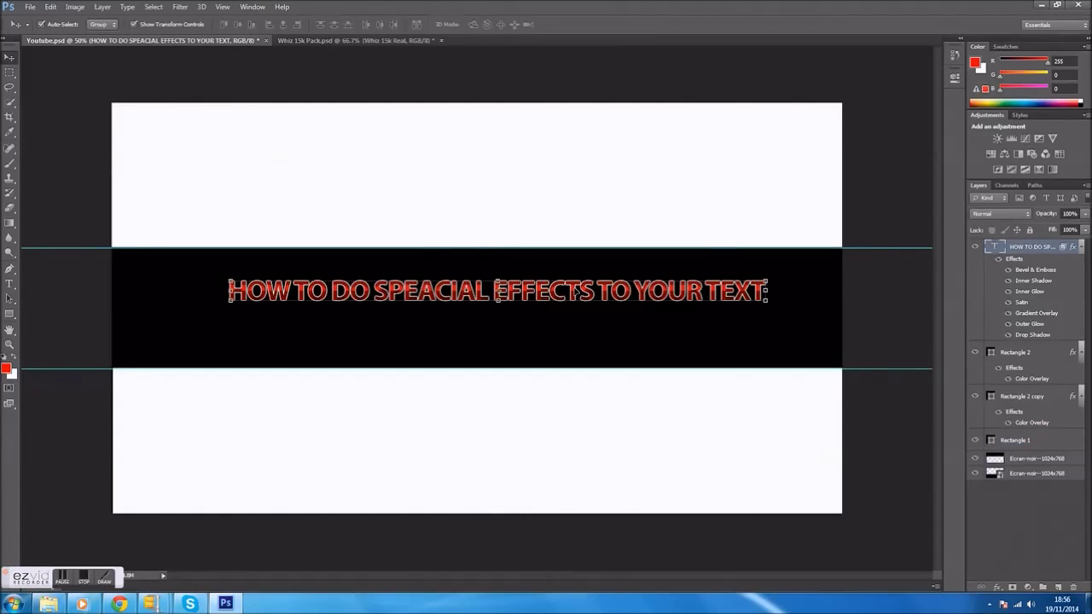
{"action": "left_click_drag", "start_coordinate": [577, 294], "coordinate": [556, 300]}
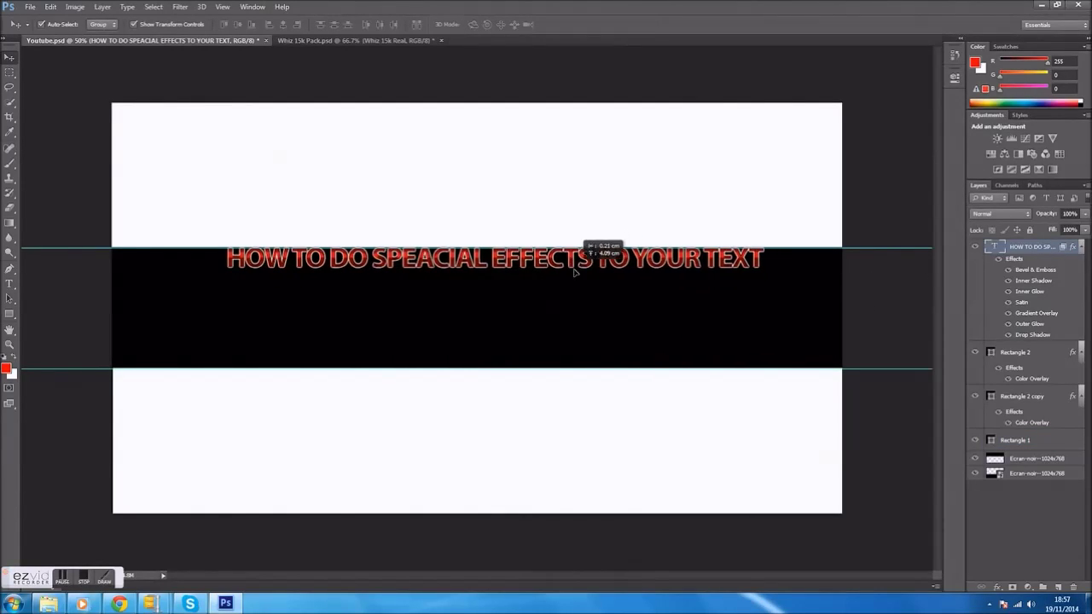
Retype the headline as 'OFFICIAL CHANNEL OF' and shift it rightward in the band.
{"action": "left_click", "coordinate": [8, 283]}
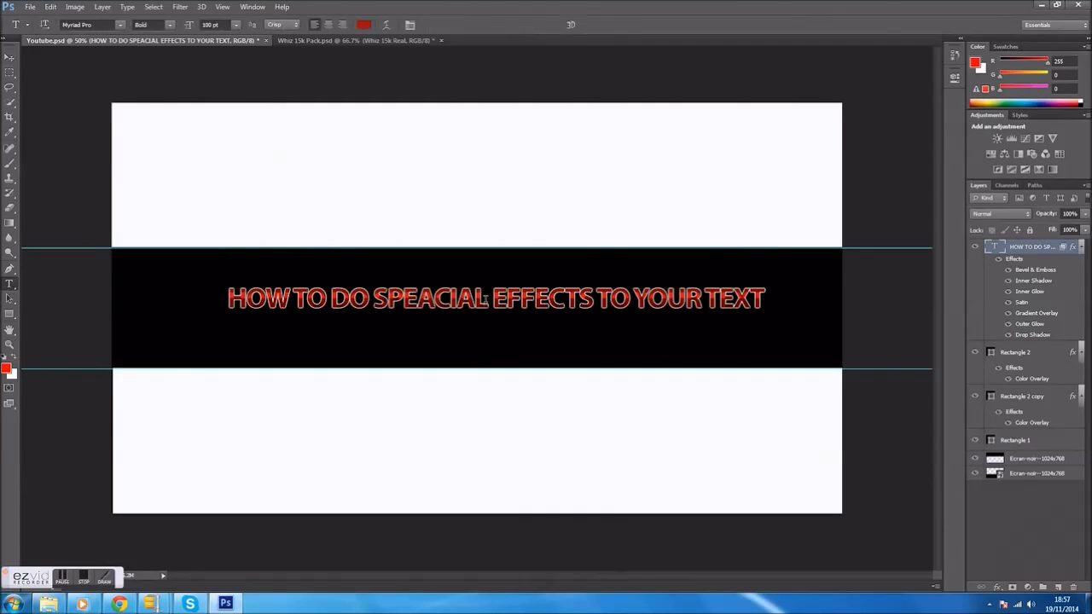
{"action": "left_click", "coordinate": [539, 304]}
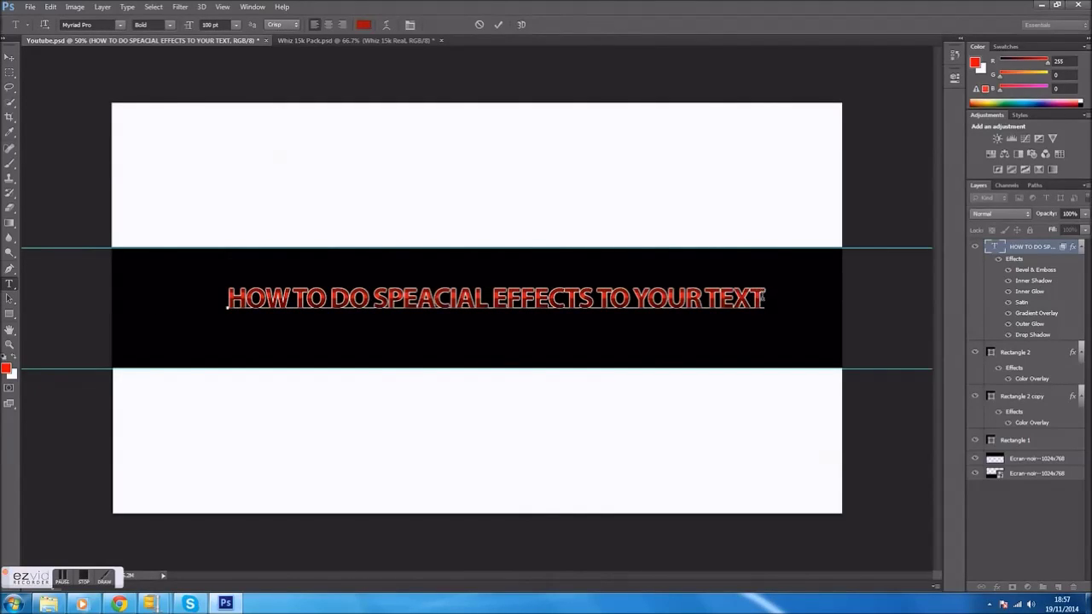
{"action": "left_click_drag", "start_coordinate": [764, 299], "coordinate": [205, 299]}
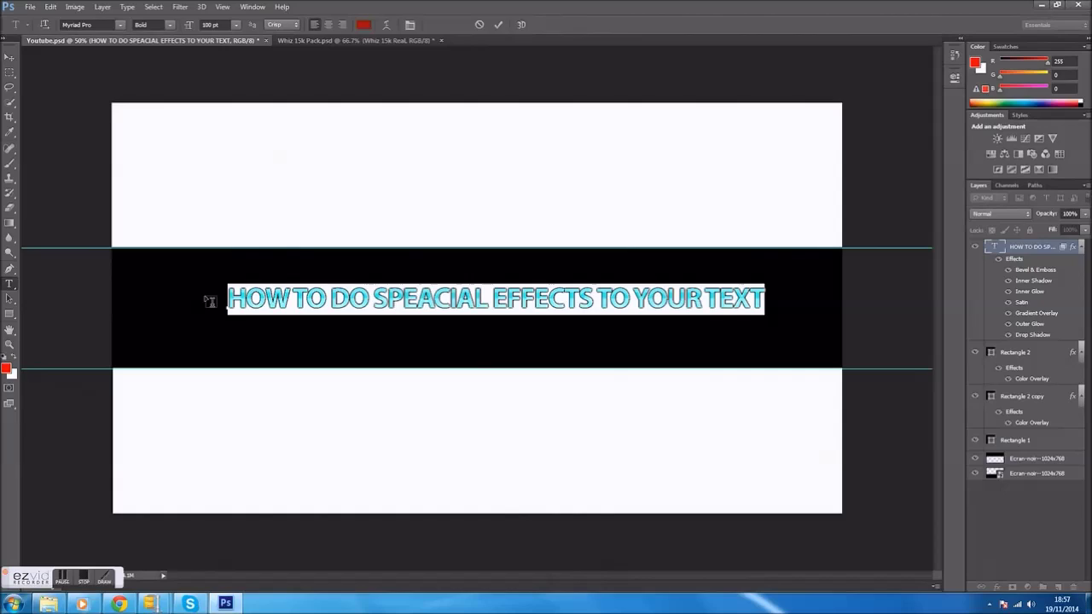
{"action": "type", "text": "oFFICI"}
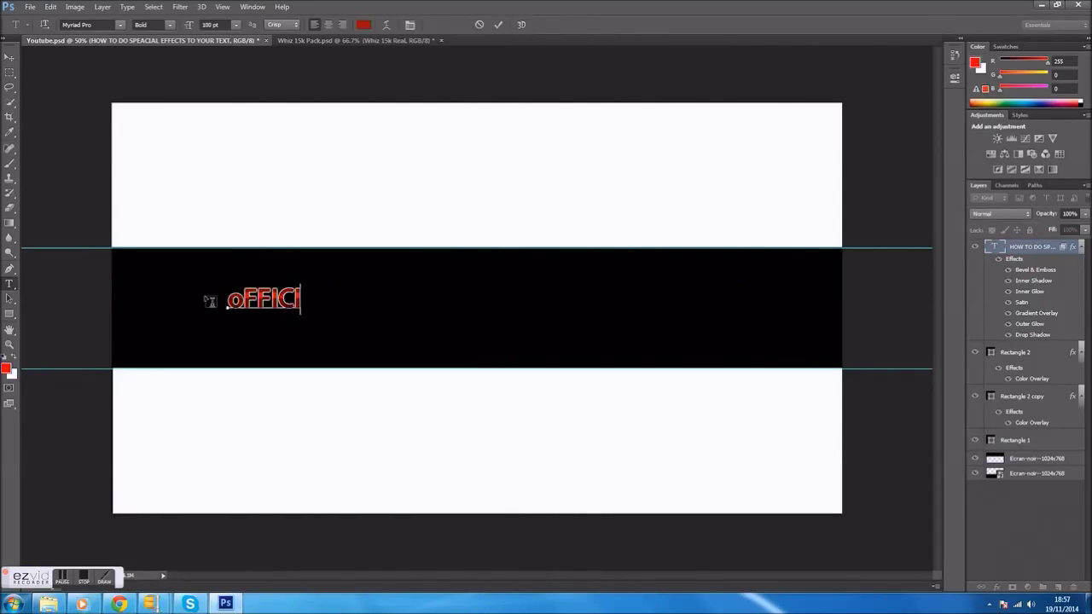
{"action": "key", "text": "BackSpace"}
{"action": "key", "text": "Left"}
{"action": "key", "text": "ctrl+a"}
{"action": "key", "text": "BackSpace"}
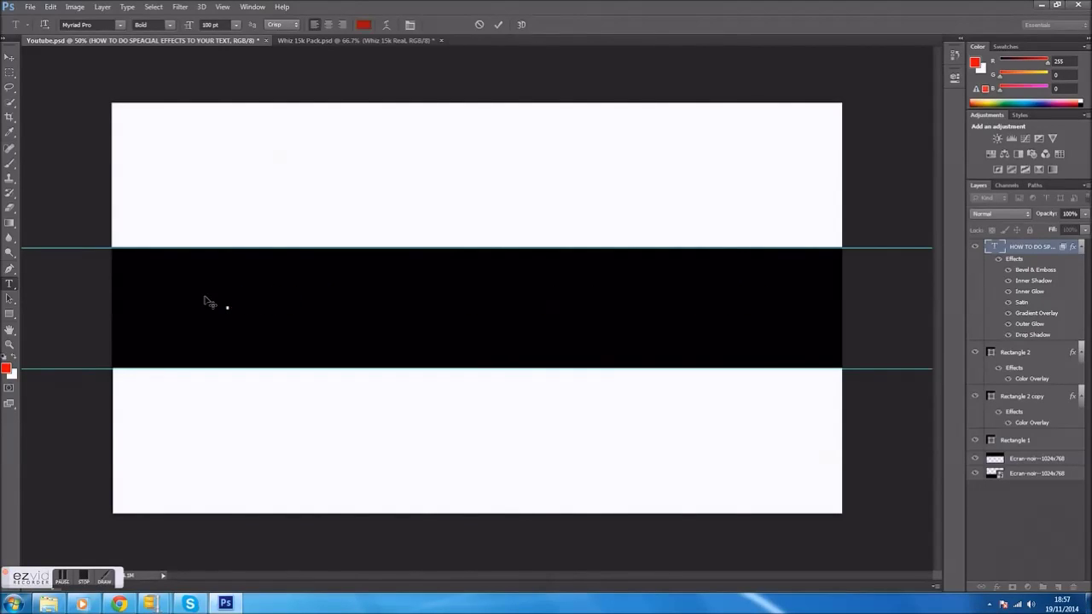
{"action": "type", "text": "o"}
{"action": "key", "text": "BackSpace"}
{"action": "type", "text": "O"}
{"action": "type", "text": "FFICIAL"}
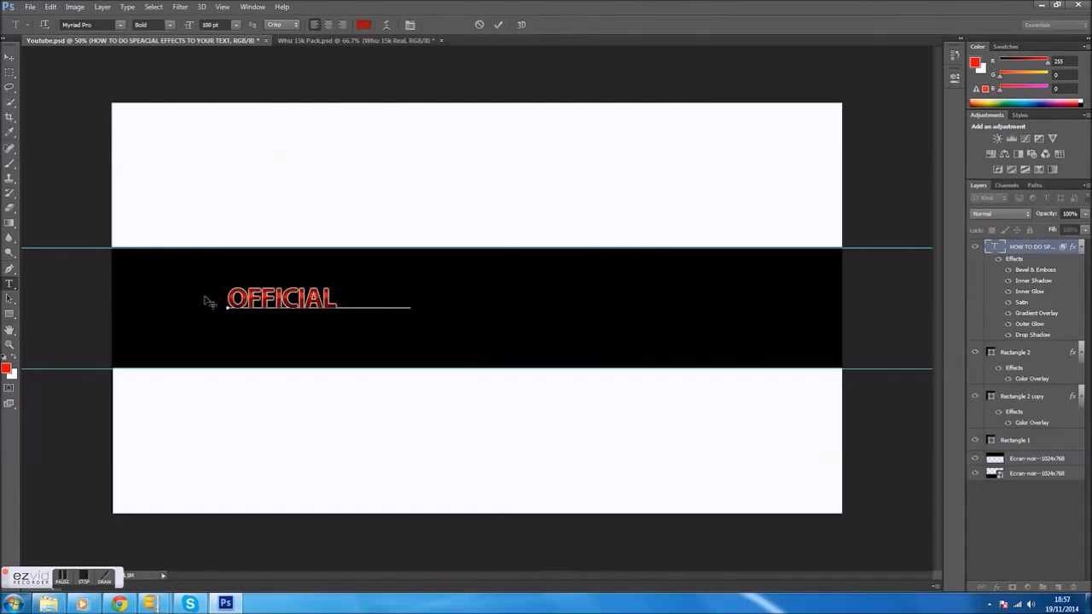
{"action": "type", "text": "                        OF"}
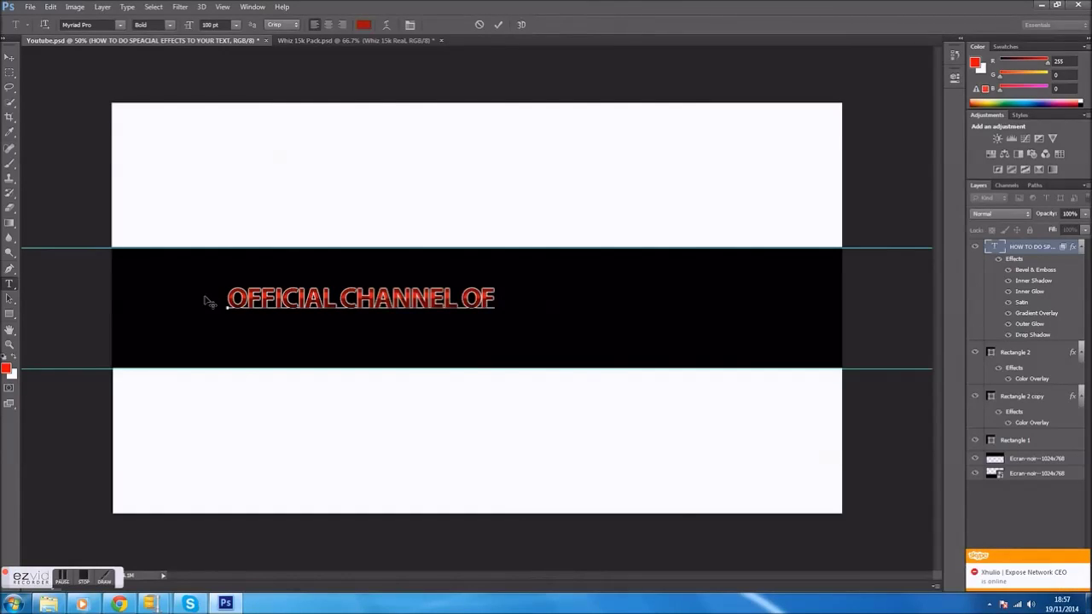
{"action": "mouse_move", "coordinate": [378, 341]}
{"action": "left_mouse_down"}
{"action": "mouse_move", "coordinate": [528, 322]}
{"action": "mouse_move", "coordinate": [507, 294]}
{"action": "left_mouse_up"}
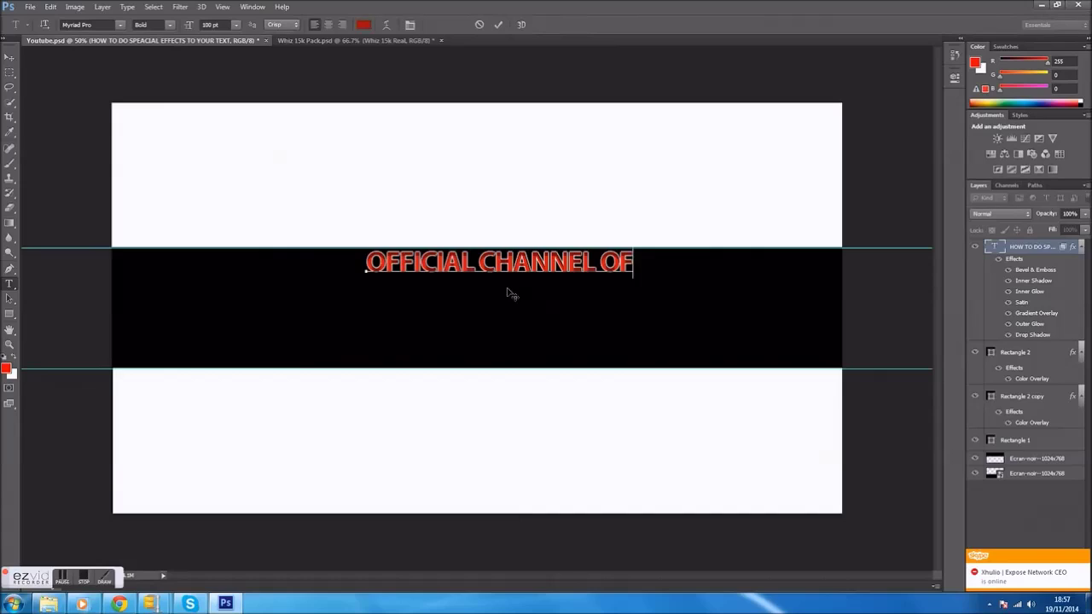
Resize the headline to 60 pt and centre it near the top of the band.
{"action": "triple_click", "coordinate": [512, 258]}
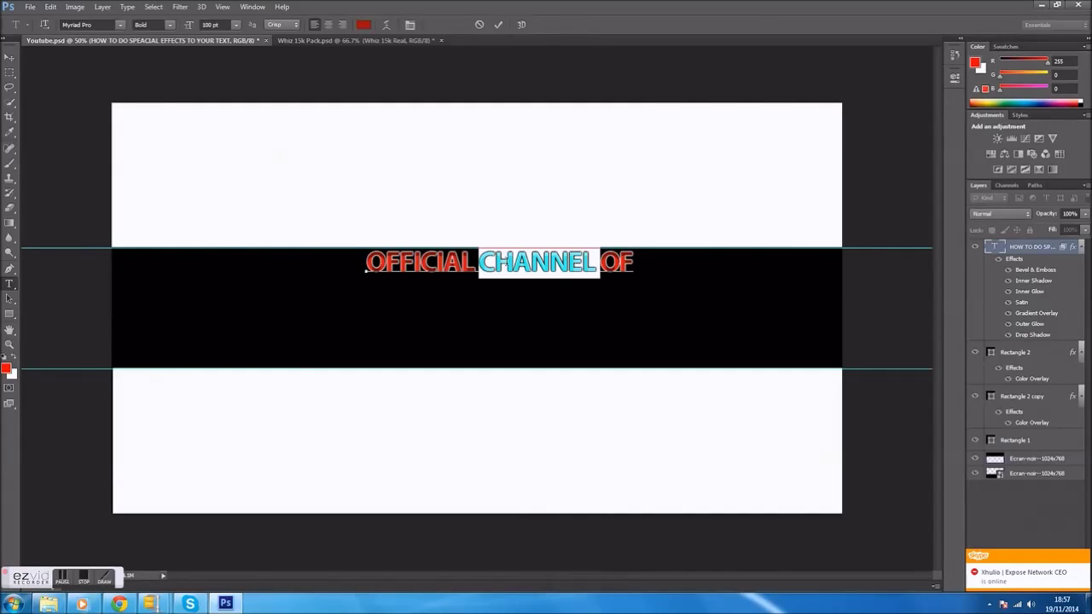
{"action": "left_click", "coordinate": [234, 27]}
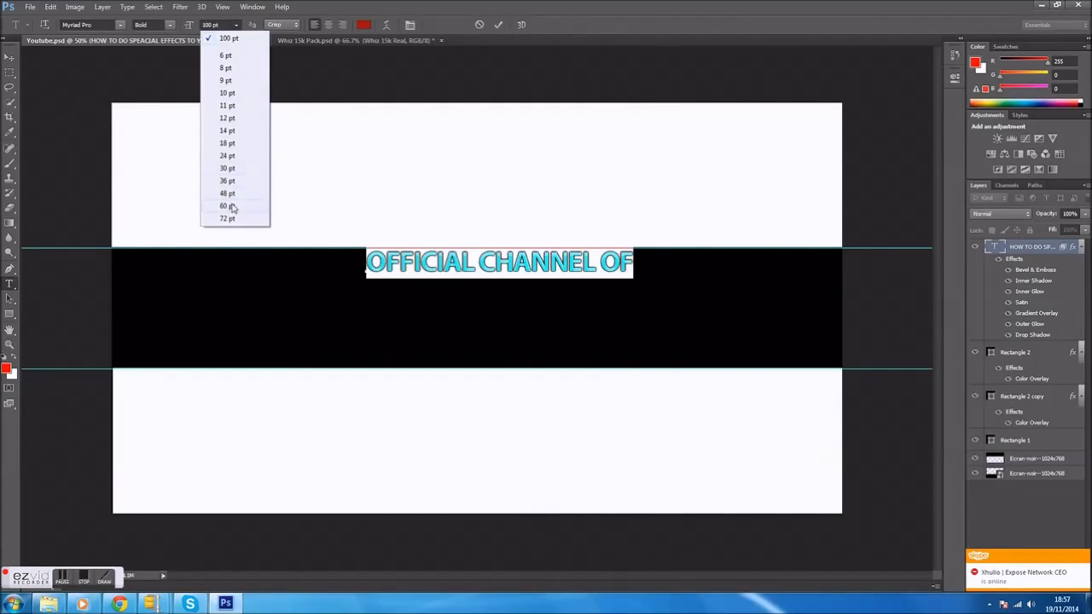
{"action": "left_click", "coordinate": [227, 205]}
{"action": "left_click", "coordinate": [517, 292]}
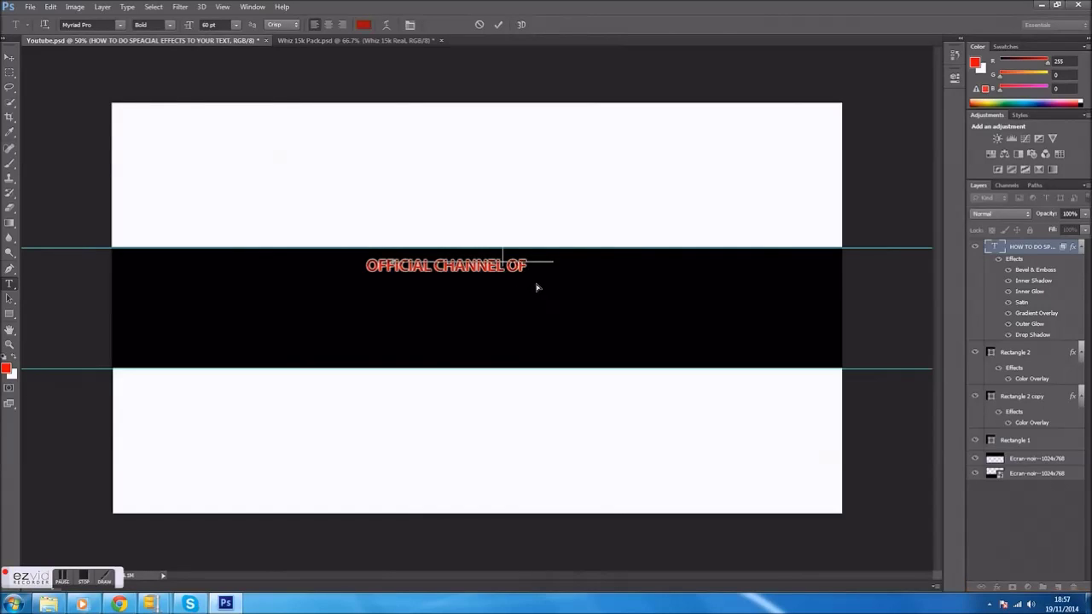
{"action": "left_click_drag", "start_coordinate": [536, 288], "coordinate": [550, 290]}
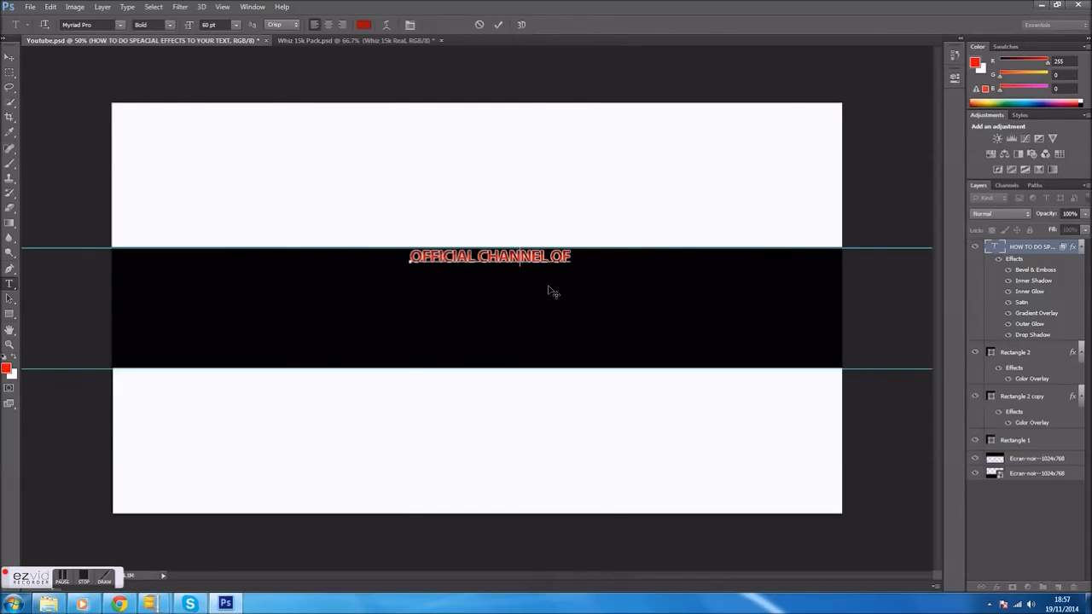